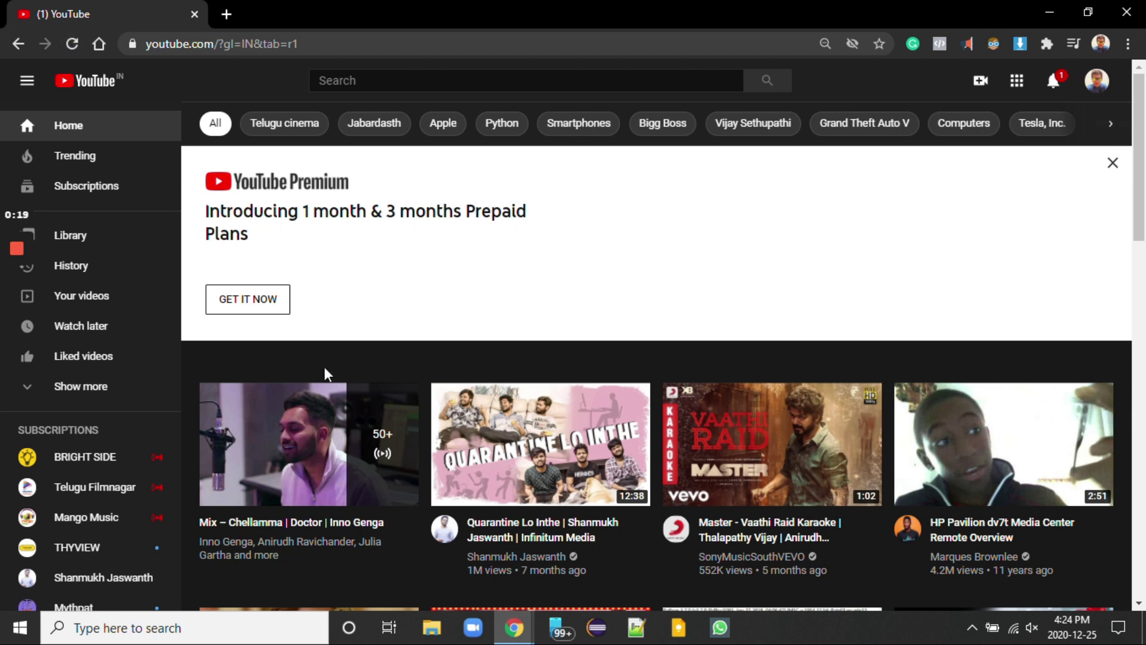
Go to the Chrome Web Store
{"action": "scroll", "coordinate": [325, 369], "scroll_direction": "down", "scroll_amount": 3}
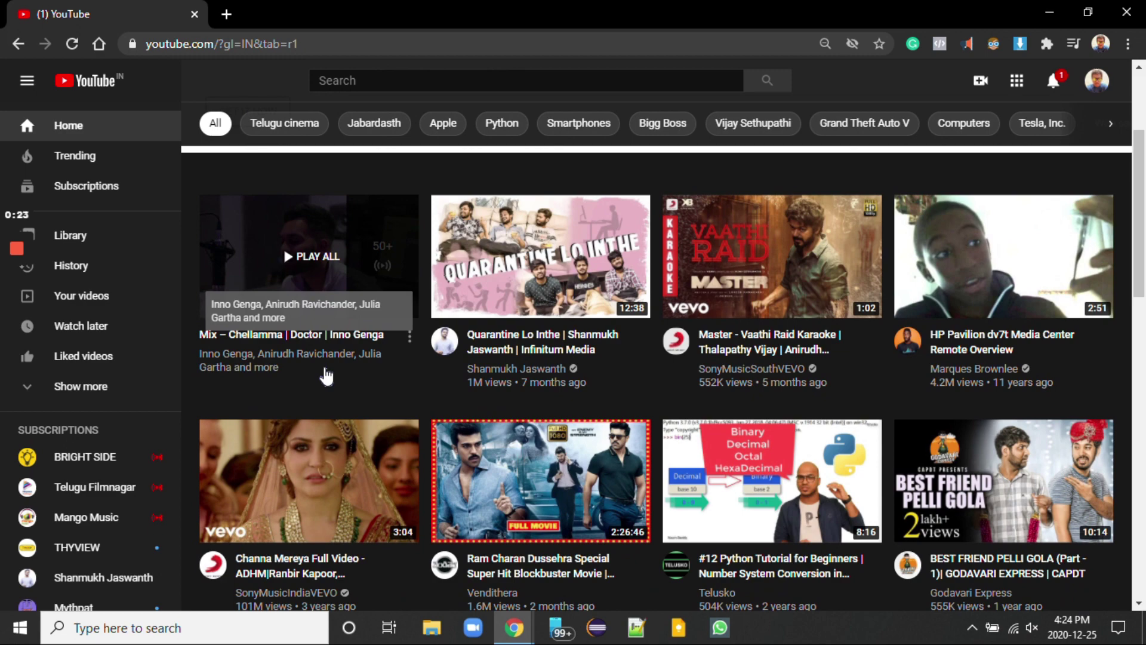
{"action": "scroll", "coordinate": [325, 374], "scroll_direction": "down", "scroll_amount": 3}
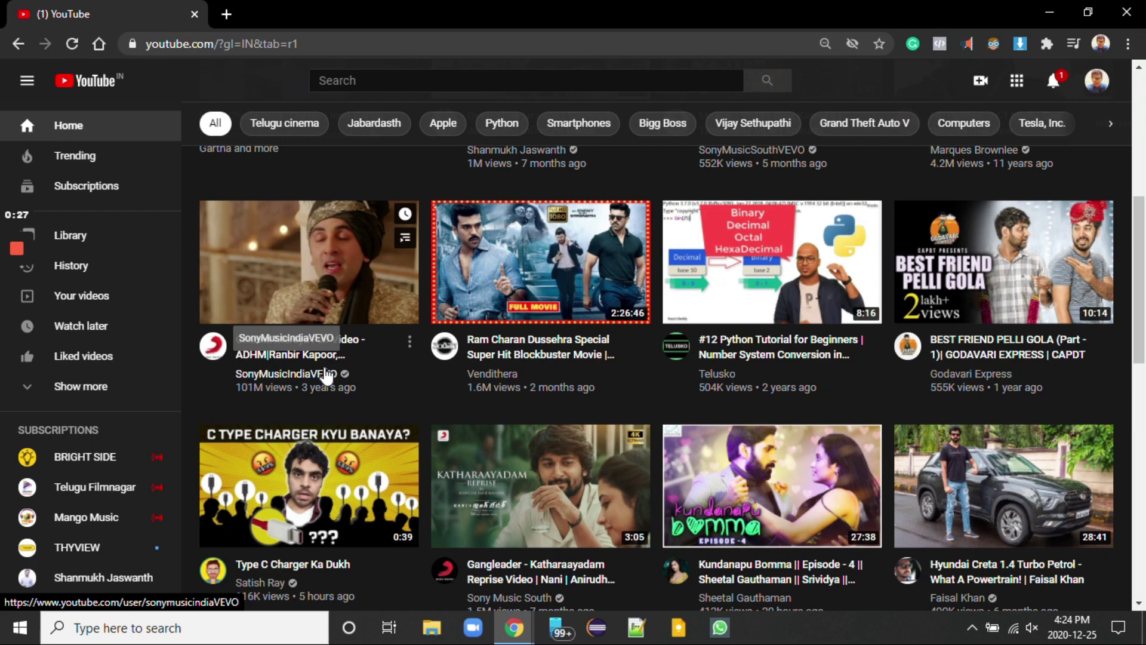
{"action": "scroll", "coordinate": [325, 374], "scroll_direction": "down", "scroll_amount": 2}
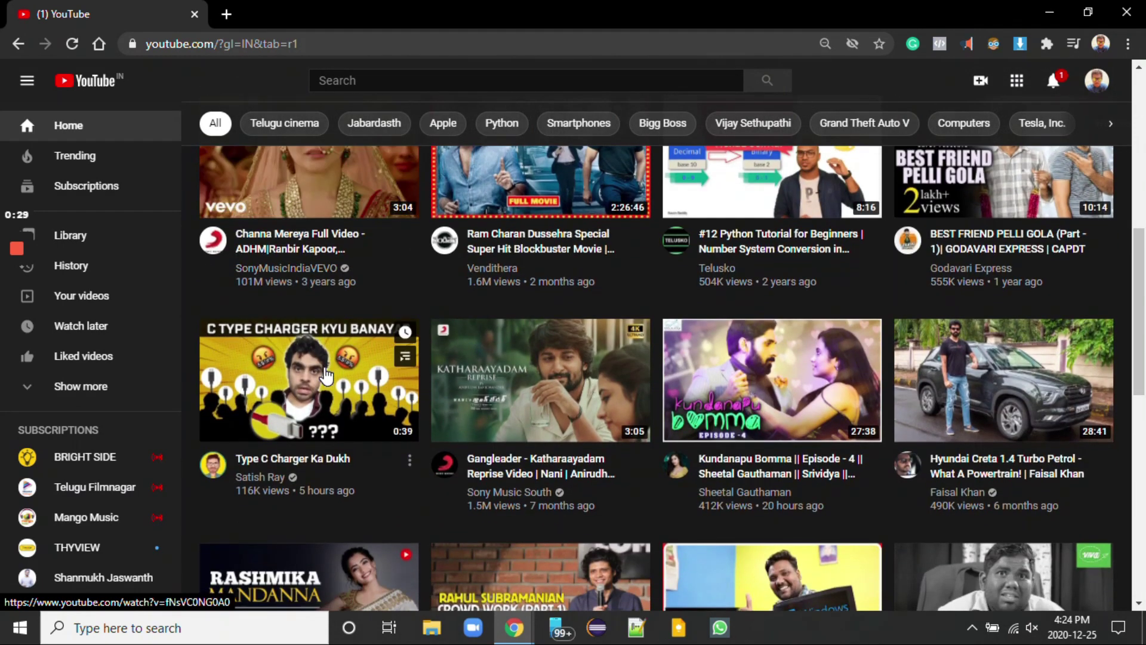
{"action": "scroll", "coordinate": [326, 375], "scroll_direction": "down", "scroll_amount": 2}
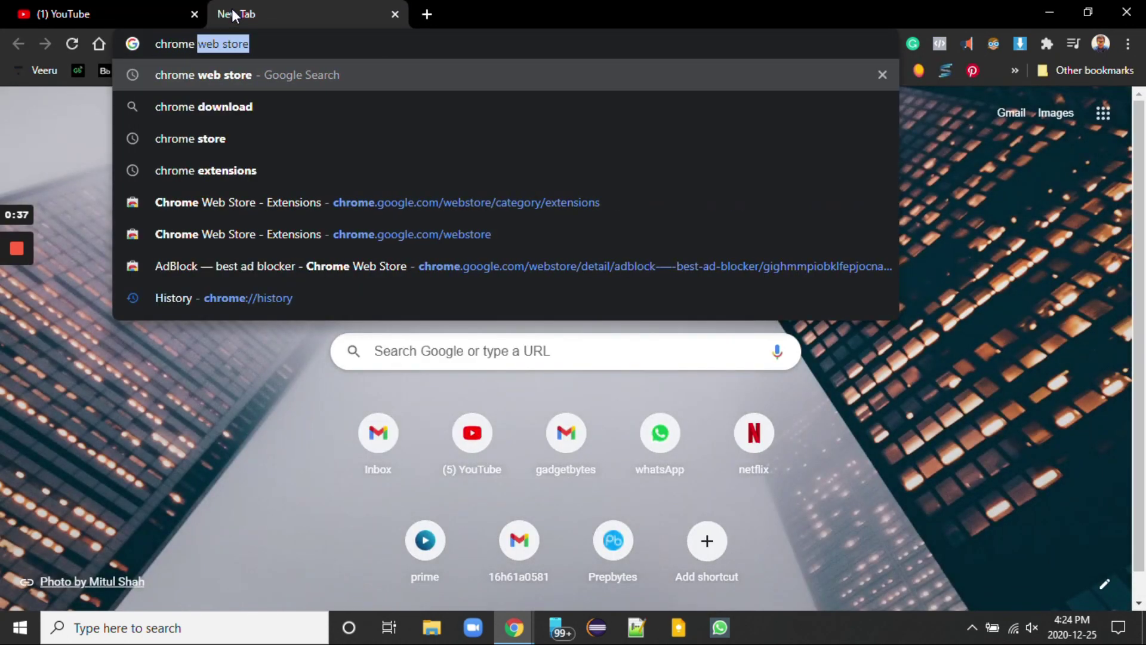
{"action": "key", "text": "Return"}
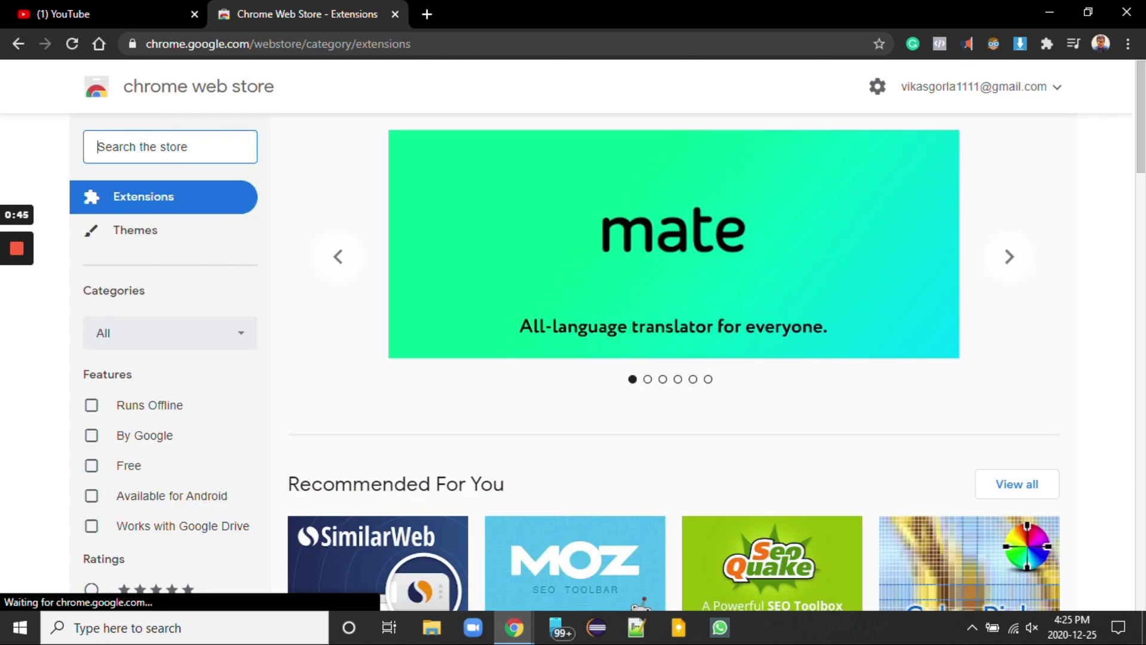
Search the store for 'Adblock', correcting the mistyped 'Advlock'
{"action": "left_click", "coordinate": [152, 149]}
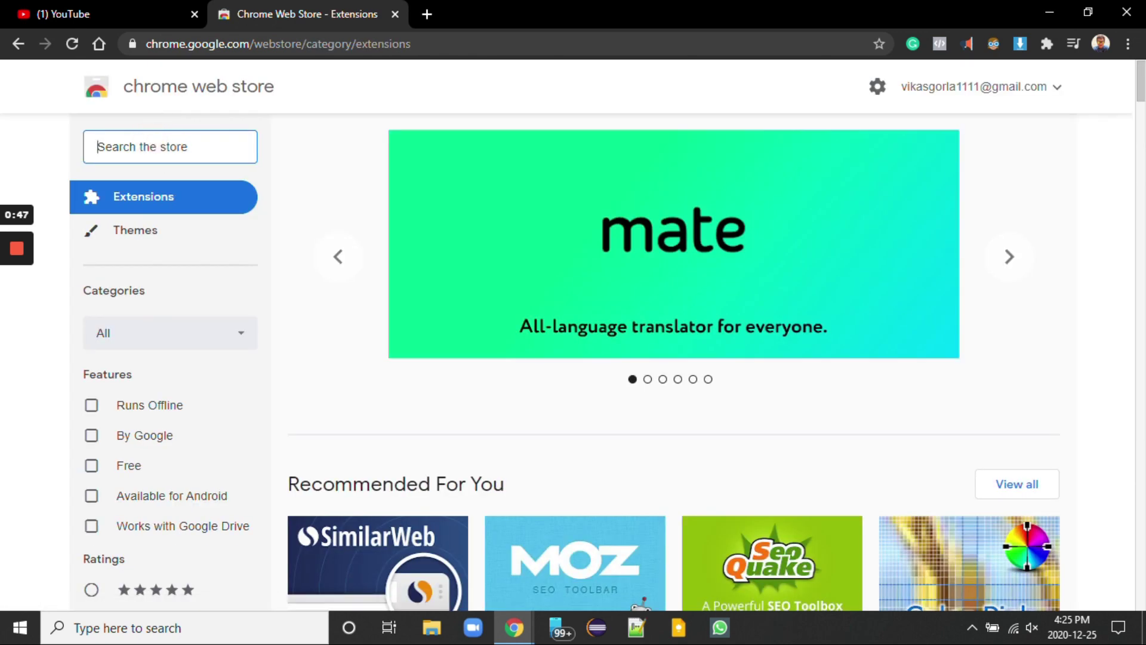
{"action": "type", "text": "Adv"}
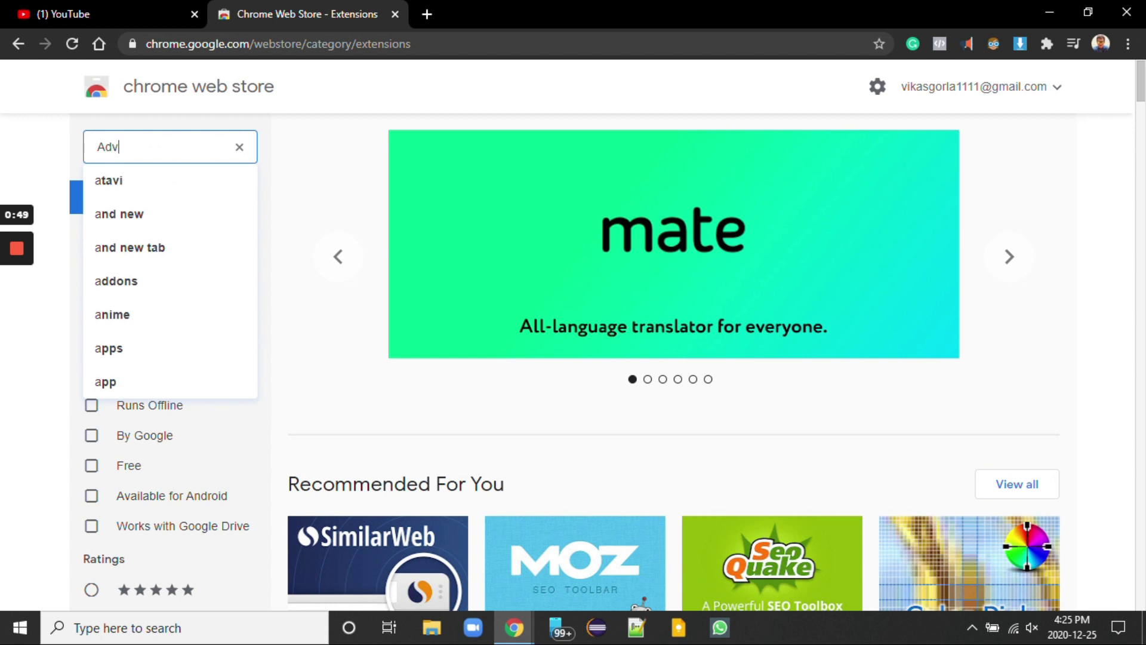
{"action": "type", "text": "lock"}
{"action": "key", "text": "BackSpace"}
{"action": "key", "text": "BackSpace"}
{"action": "key", "text": "BackSpace"}
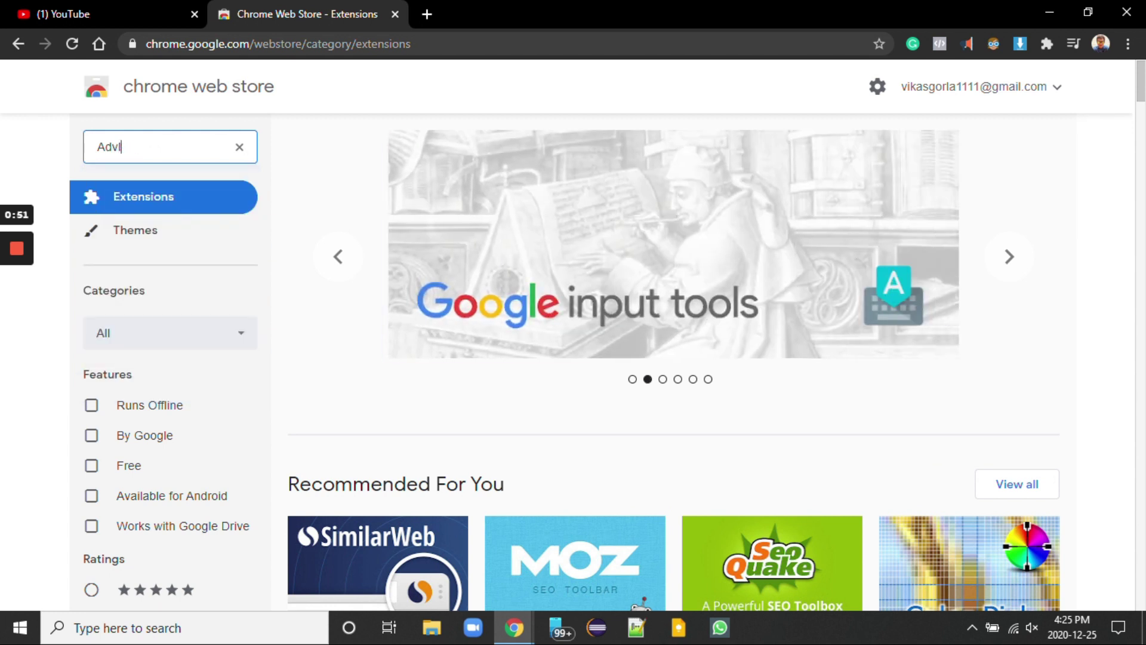
{"action": "key", "text": "BackSpace"}
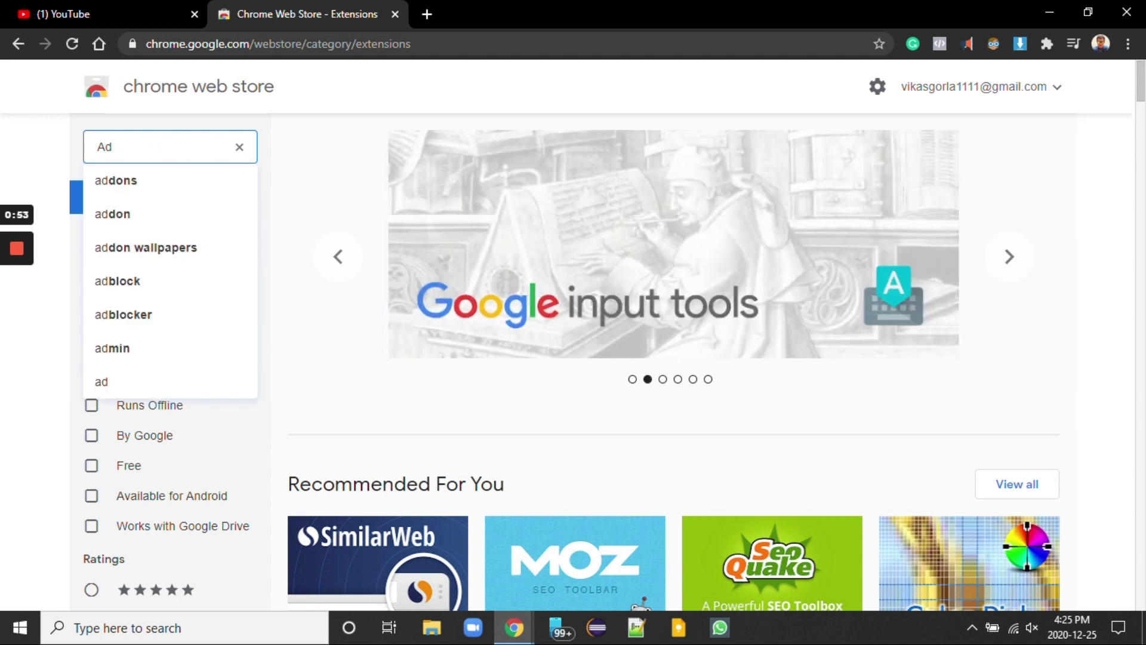
{"action": "type", "text": "block"}
{"action": "key", "text": "Return"}
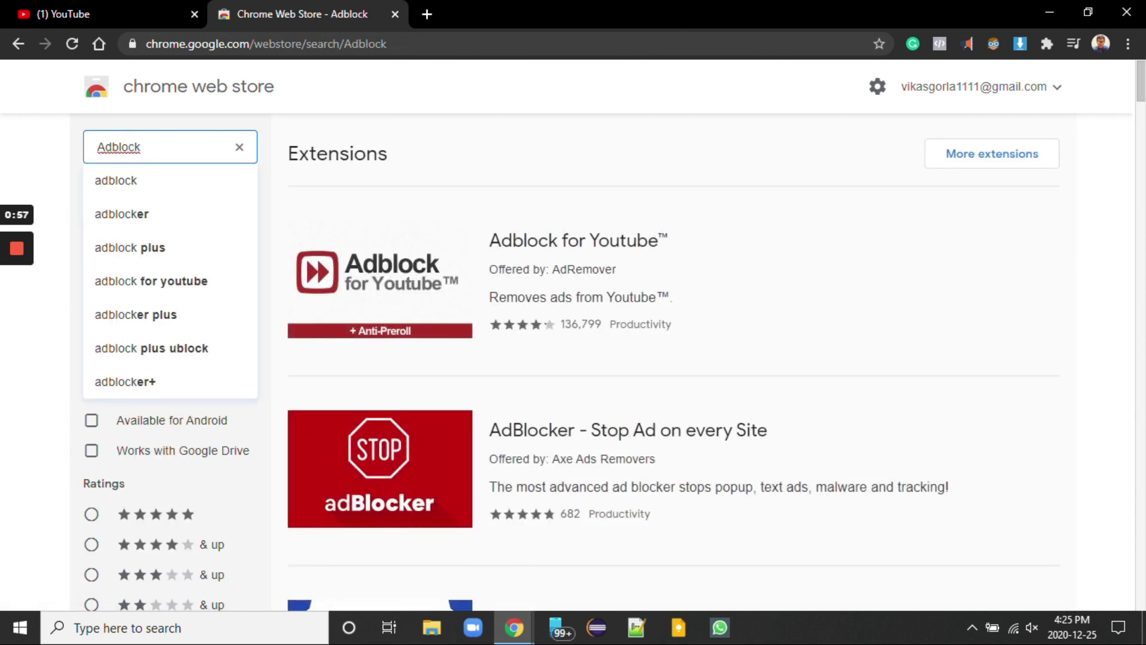
Show the full list of extension results for Adblock
{"action": "scroll", "coordinate": [493, 388], "scroll_direction": "down", "scroll_amount": 2}
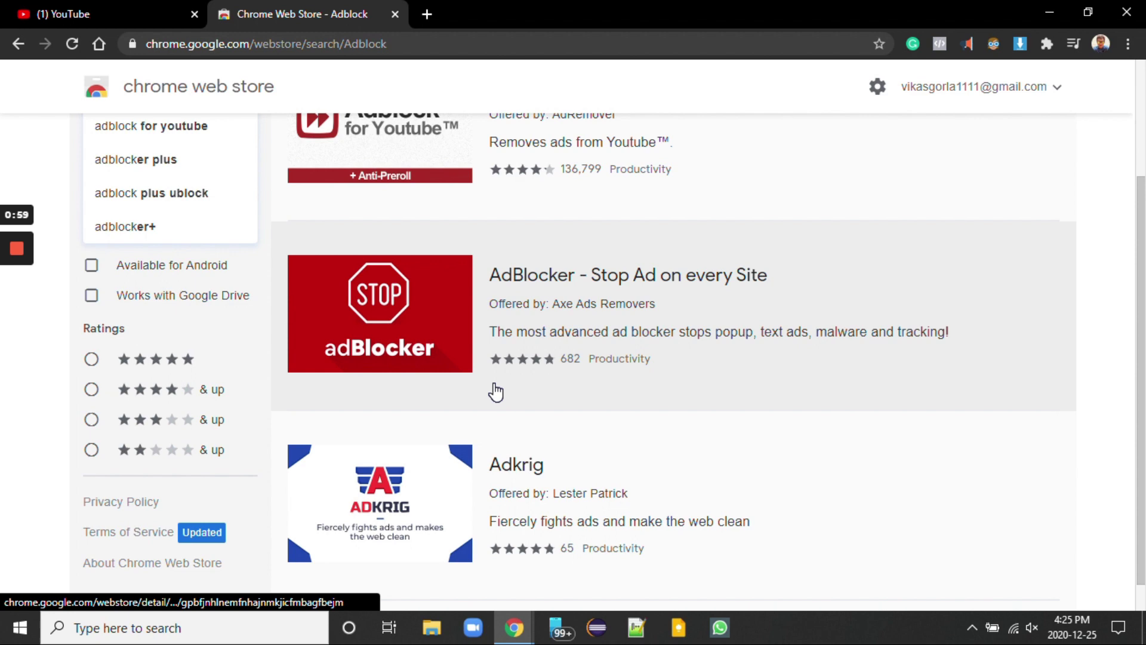
{"action": "scroll", "coordinate": [495, 392], "scroll_direction": "up", "scroll_amount": 1}
{"action": "scroll", "coordinate": [495, 392], "scroll_direction": "down", "scroll_amount": 2}
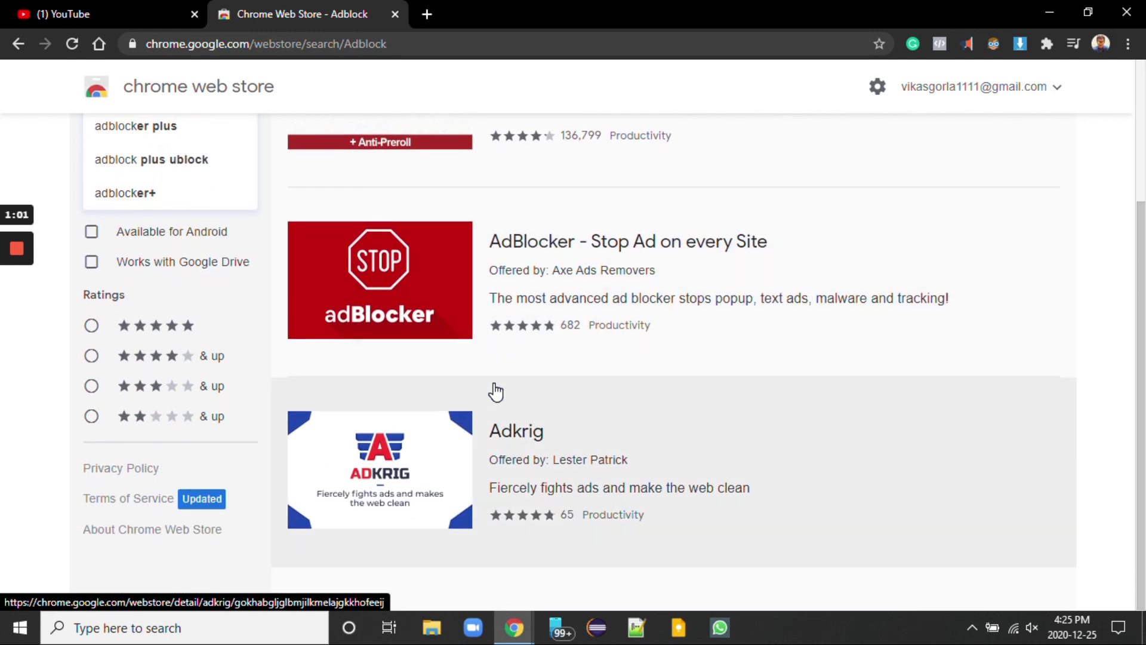
{"action": "scroll", "coordinate": [496, 392], "scroll_direction": "up", "scroll_amount": 3}
{"action": "scroll", "coordinate": [495, 392], "scroll_direction": "down", "scroll_amount": 2}
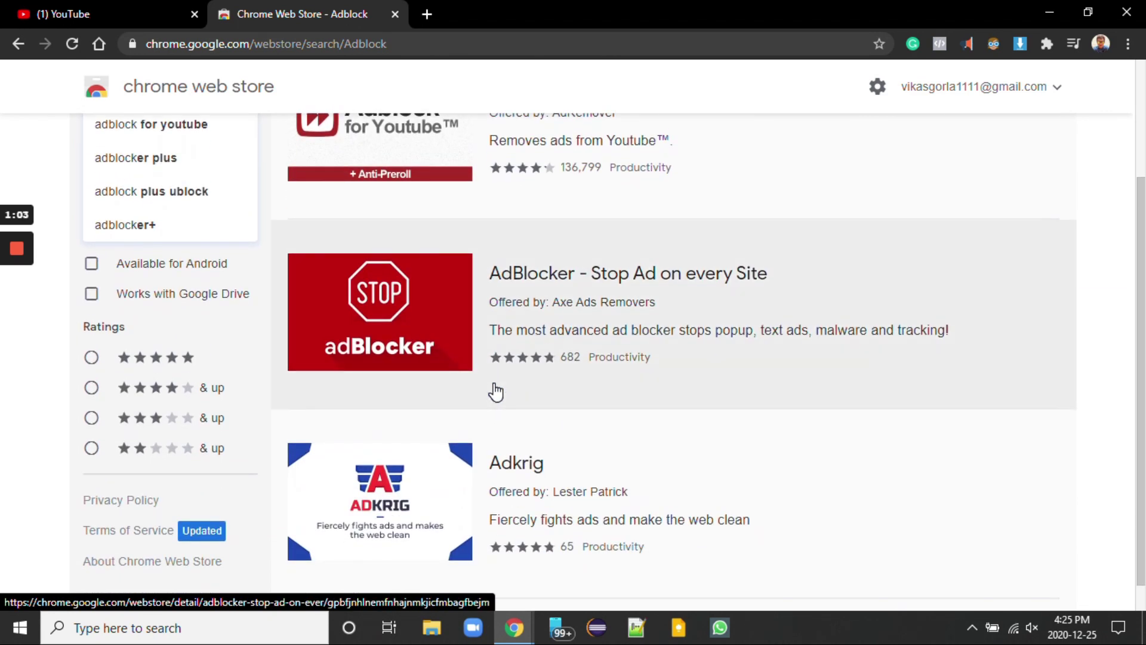
{"action": "scroll", "coordinate": [495, 393], "scroll_direction": "up", "scroll_amount": 2}
{"action": "left_click", "coordinate": [1033, 172]}
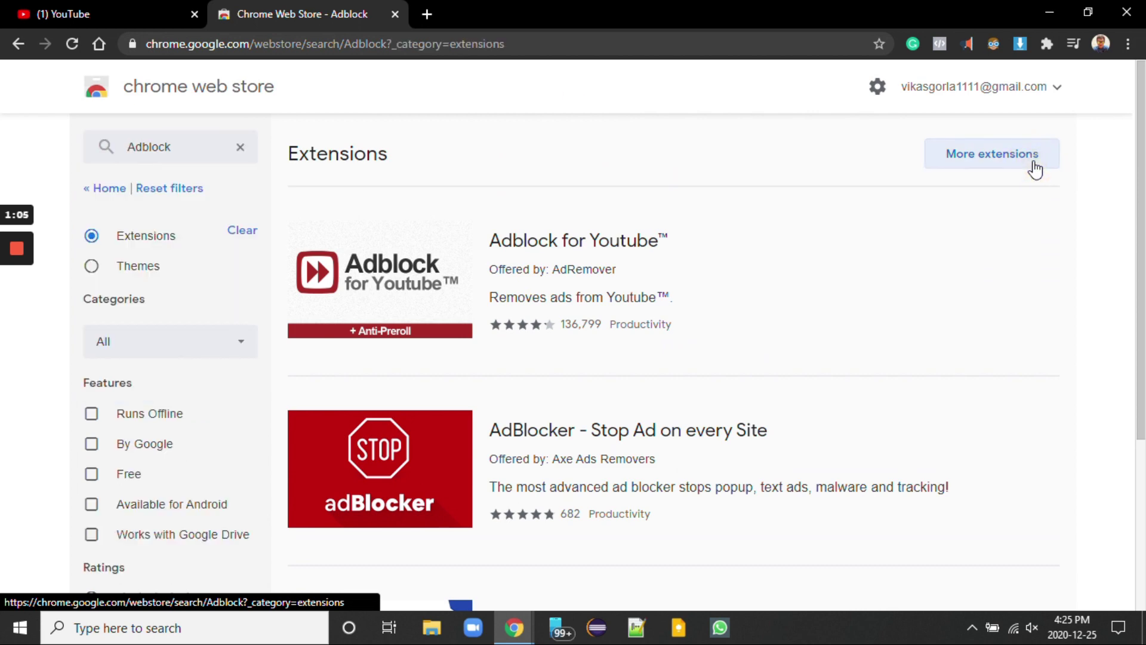
Open the 'AdBlock — best ad blocker' listing from the results
{"action": "scroll", "coordinate": [847, 503], "scroll_direction": "down", "scroll_amount": 5}
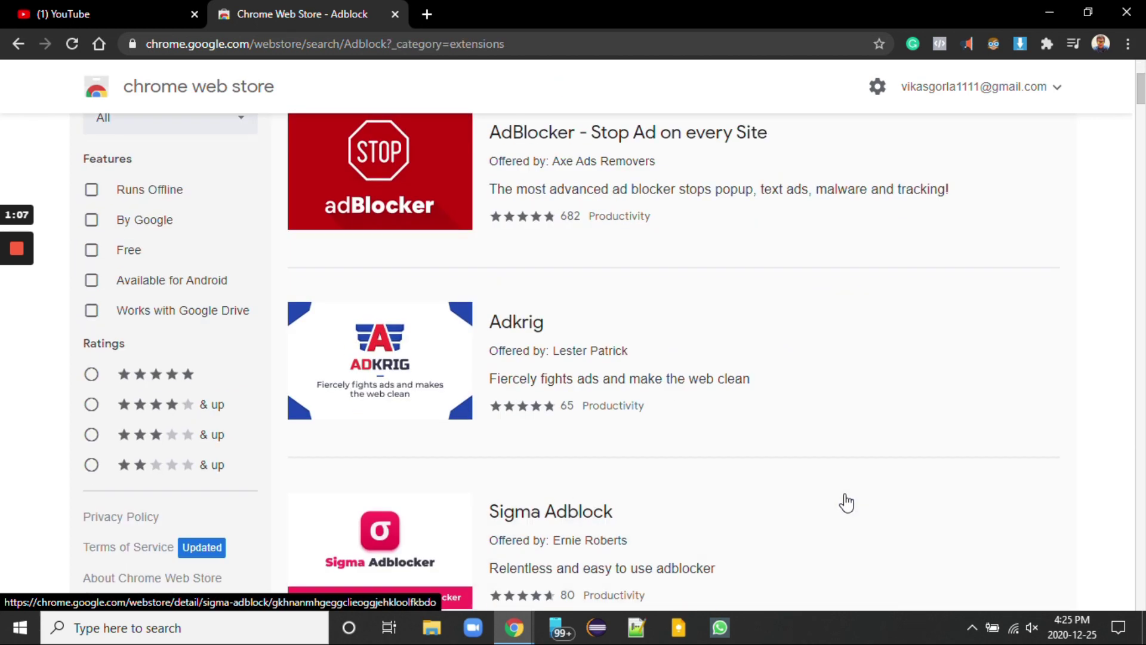
{"action": "scroll", "coordinate": [846, 503], "scroll_direction": "down", "scroll_amount": 4}
{"action": "scroll", "coordinate": [846, 503], "scroll_direction": "down", "scroll_amount": 3}
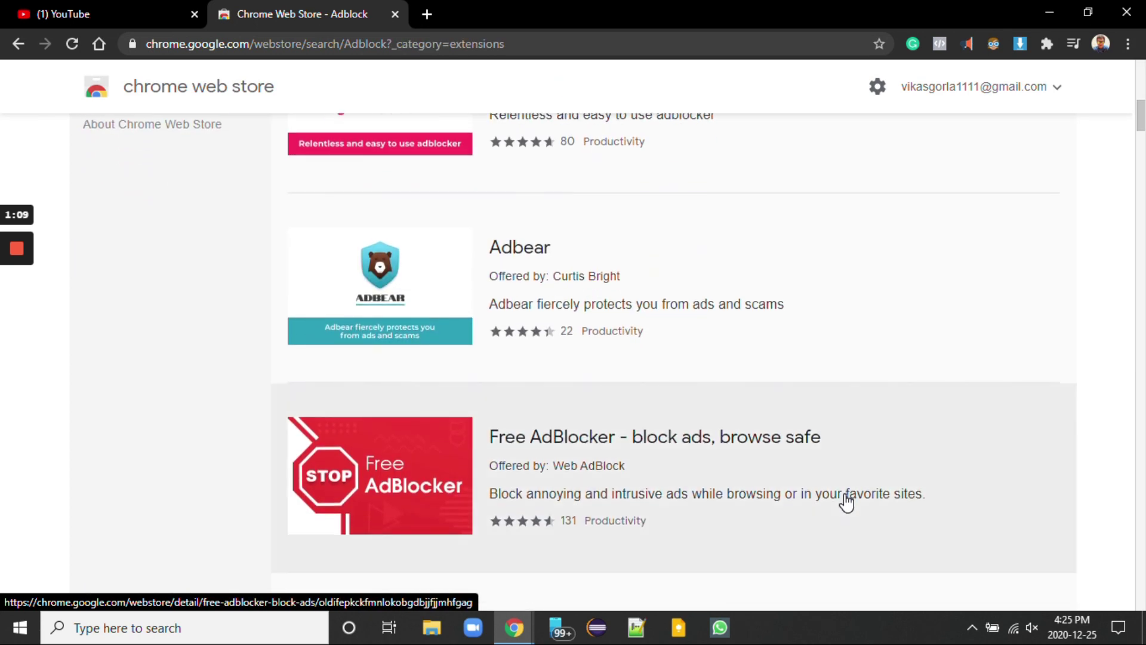
{"action": "scroll", "coordinate": [846, 503], "scroll_direction": "down", "scroll_amount": 4}
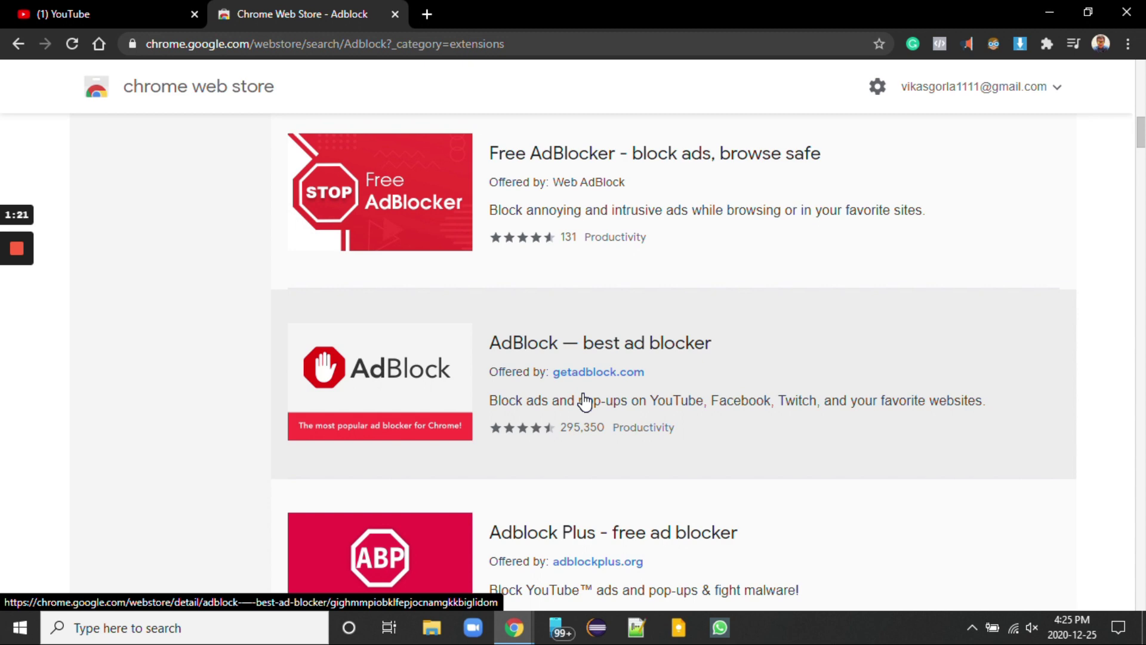
{"action": "left_click", "coordinate": [548, 406]}
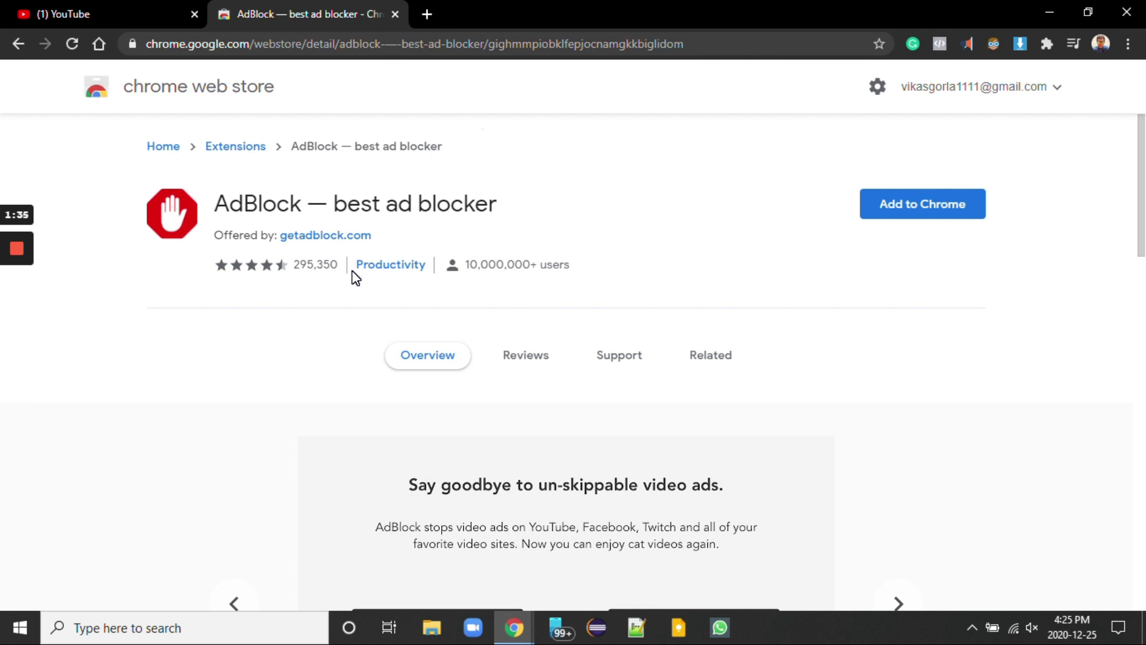
Add 'AdBlock — best ad blocker' to Chrome and confirm adding the extension
{"action": "scroll", "coordinate": [355, 278], "scroll_direction": "down", "scroll_amount": 1}
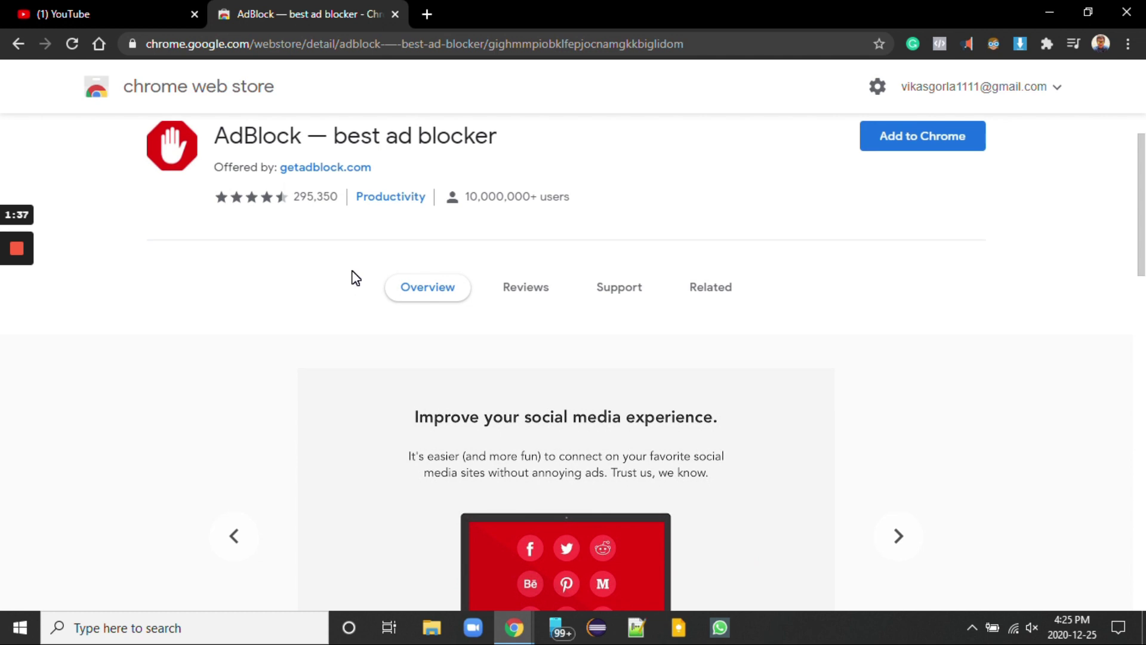
{"action": "scroll", "coordinate": [355, 277], "scroll_direction": "down", "scroll_amount": 12}
{"action": "scroll", "coordinate": [355, 277], "scroll_direction": "up", "scroll_amount": 13}
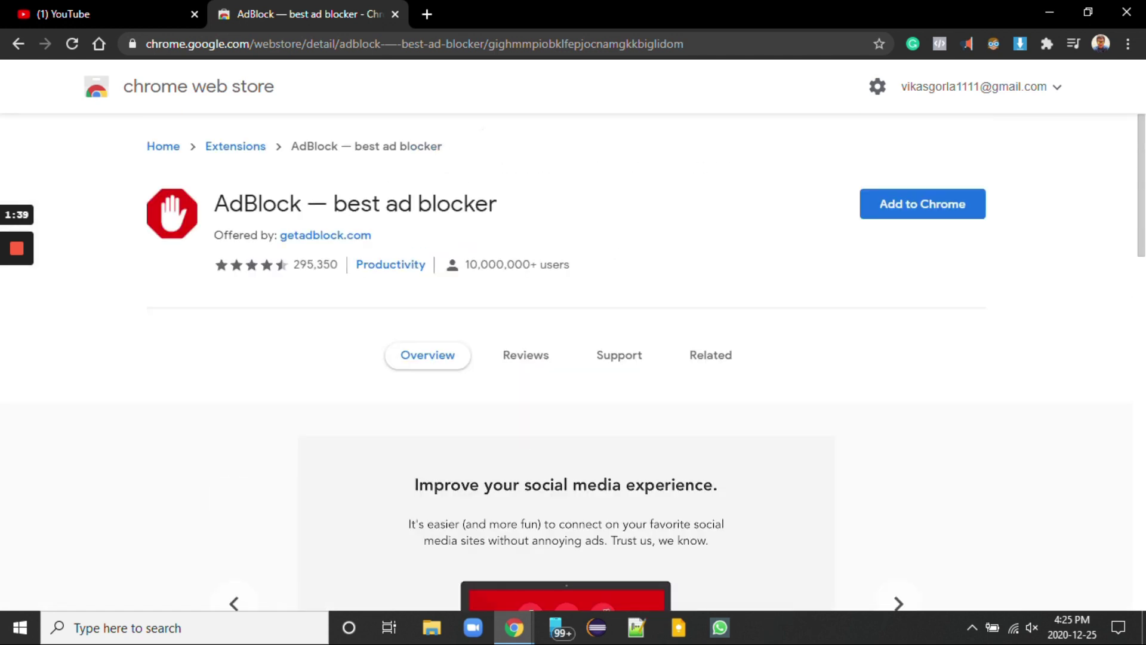
{"action": "left_click", "coordinate": [911, 203]}
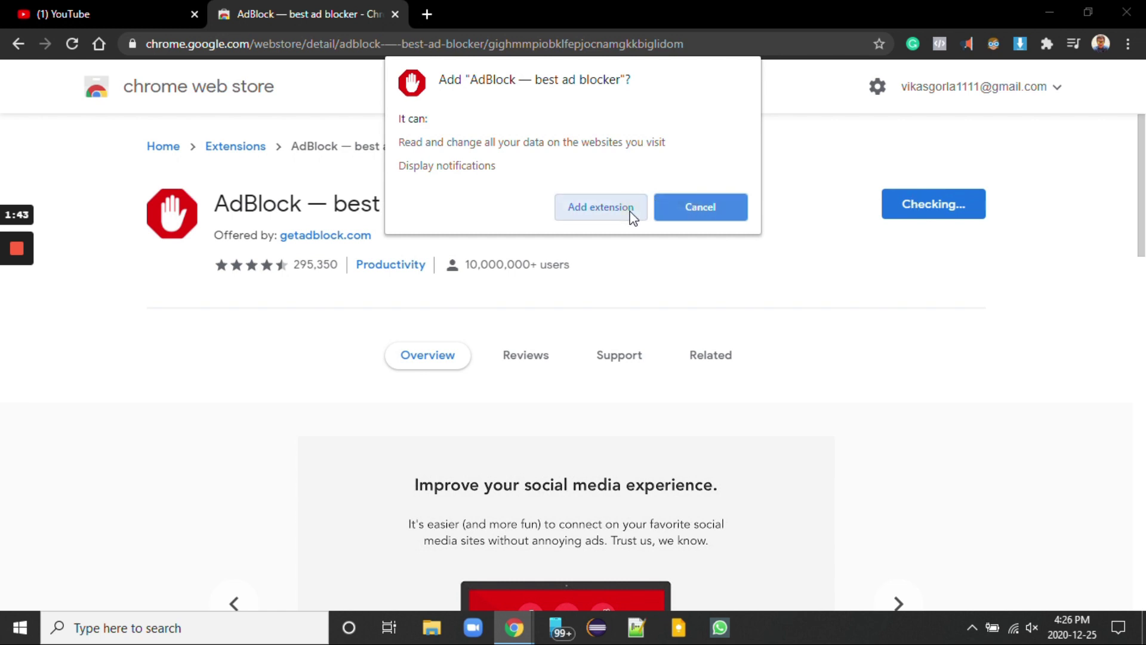
{"action": "left_click", "coordinate": [601, 206]}
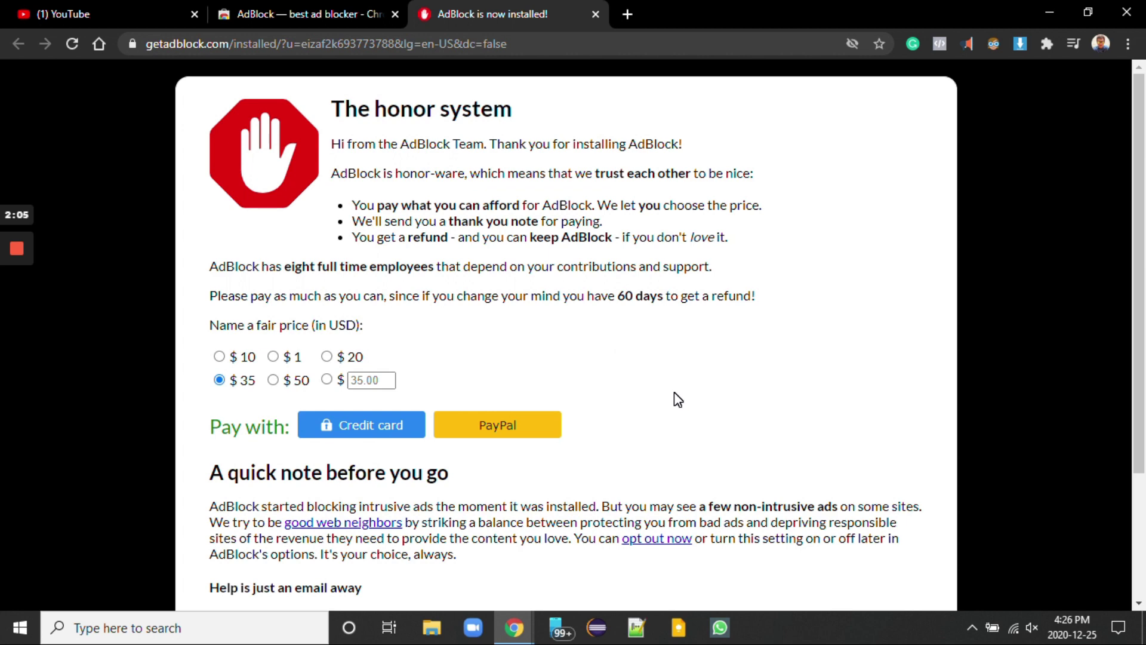
Close AdBlock's installed thank-you page
{"action": "scroll", "coordinate": [675, 394], "scroll_direction": "down", "scroll_amount": 1}
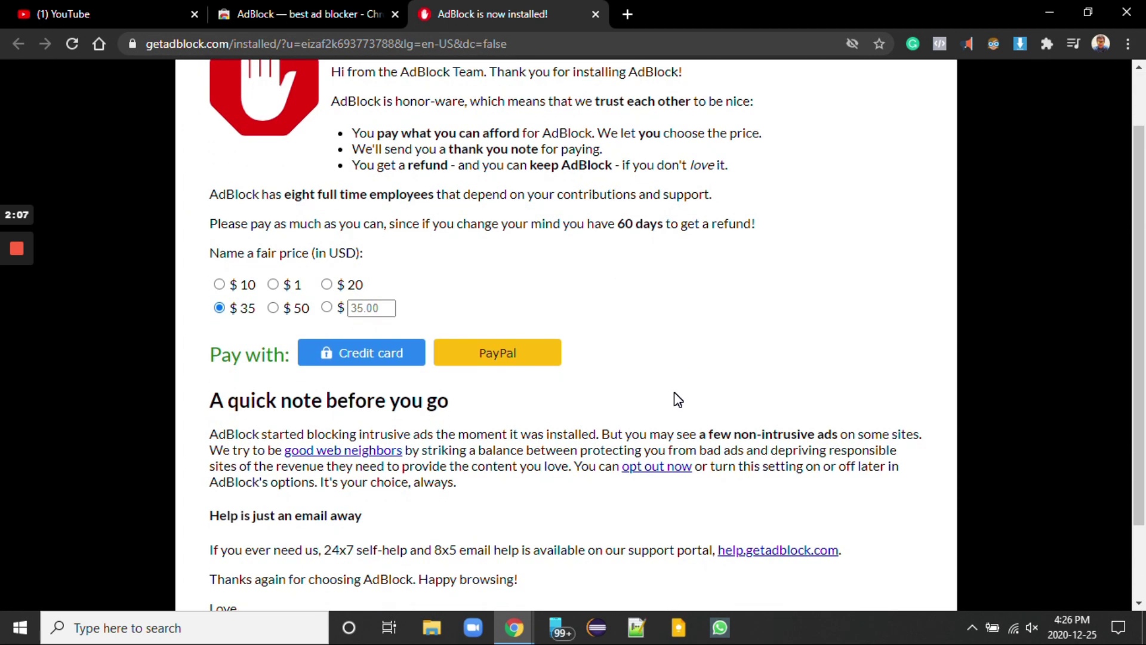
{"action": "scroll", "coordinate": [675, 391], "scroll_direction": "up", "scroll_amount": 1}
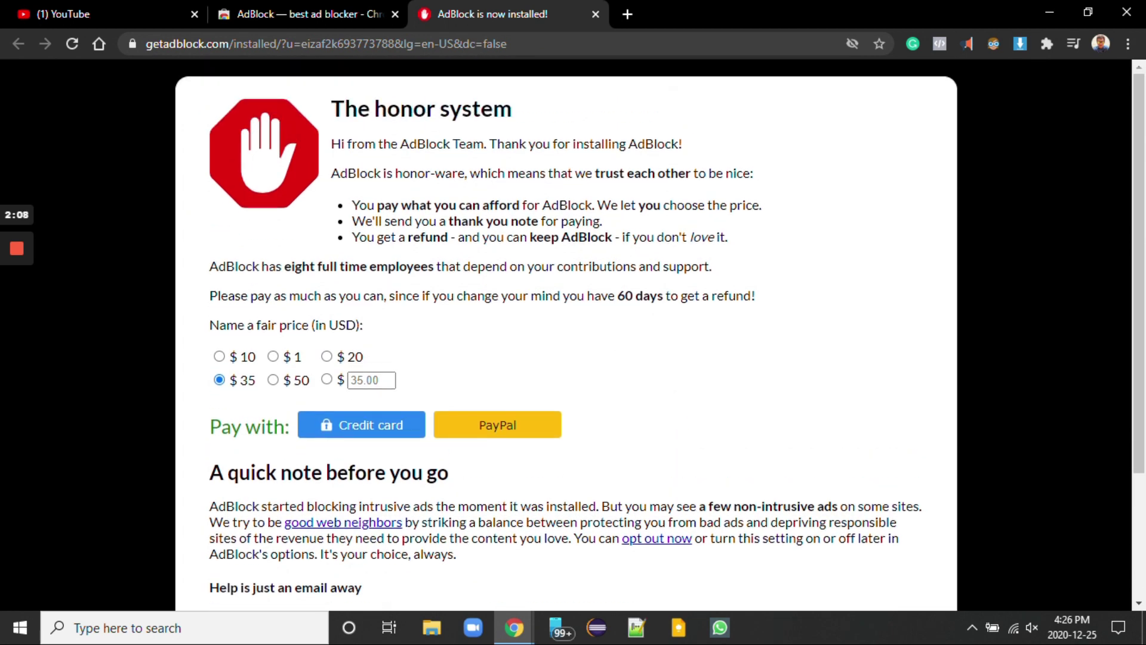
{"action": "left_click", "coordinate": [595, 15]}
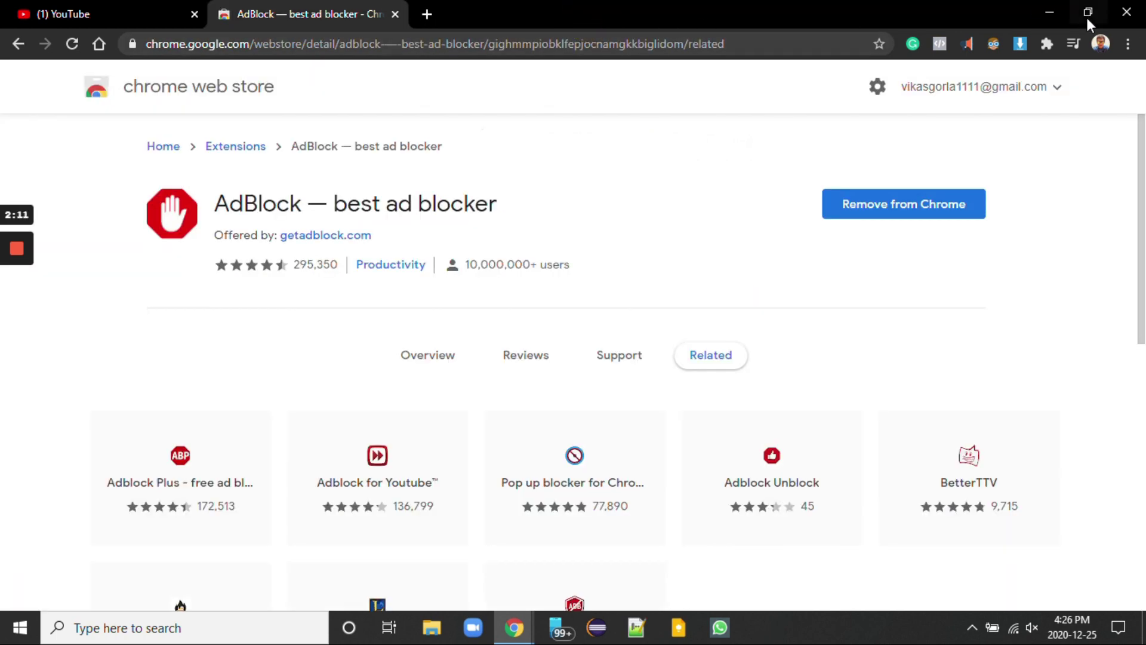
Pin AdBlock to the toolbar from the Extensions menu and return to YouTube
{"action": "left_click", "coordinate": [1043, 51]}
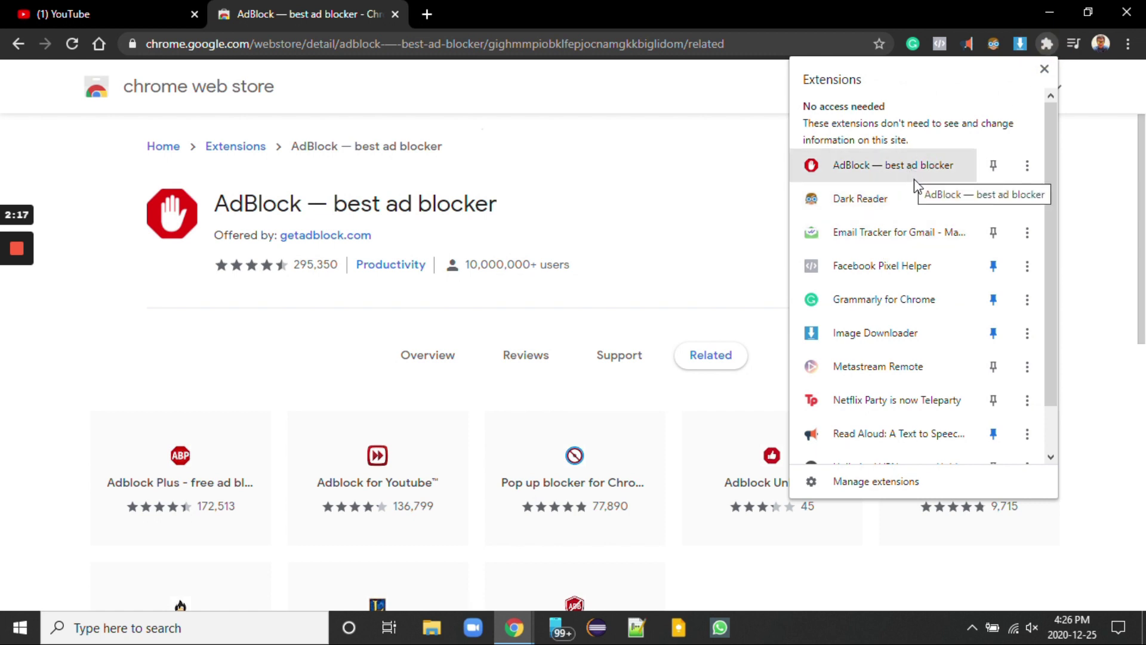
{"action": "left_click", "coordinate": [992, 165]}
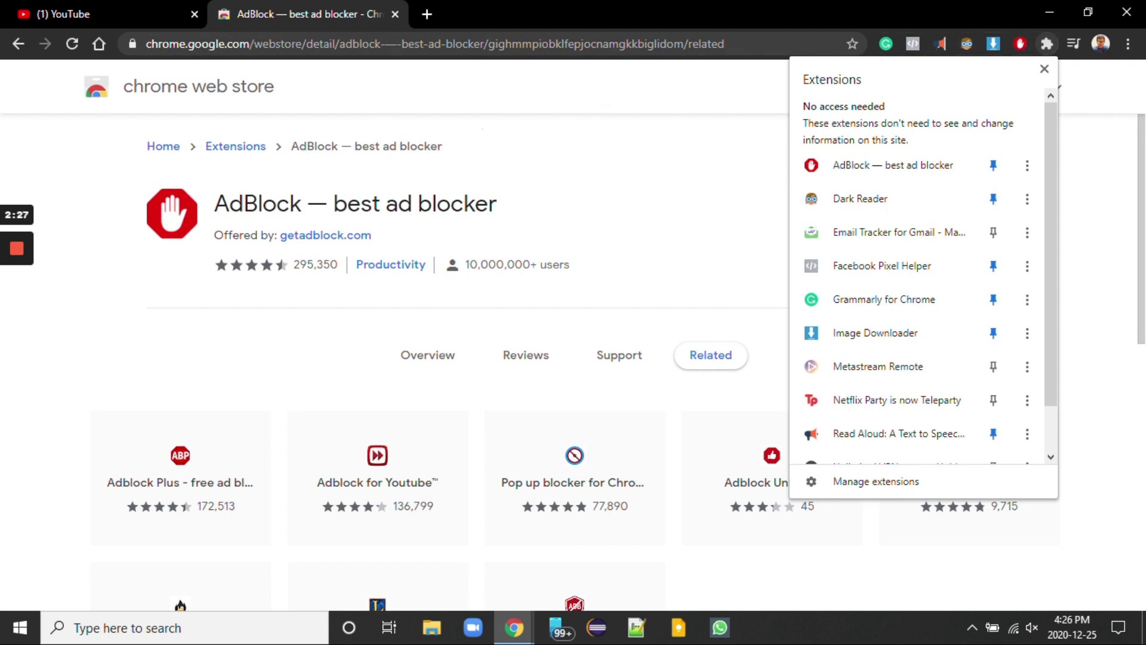
{"action": "left_click", "coordinate": [115, 13]}
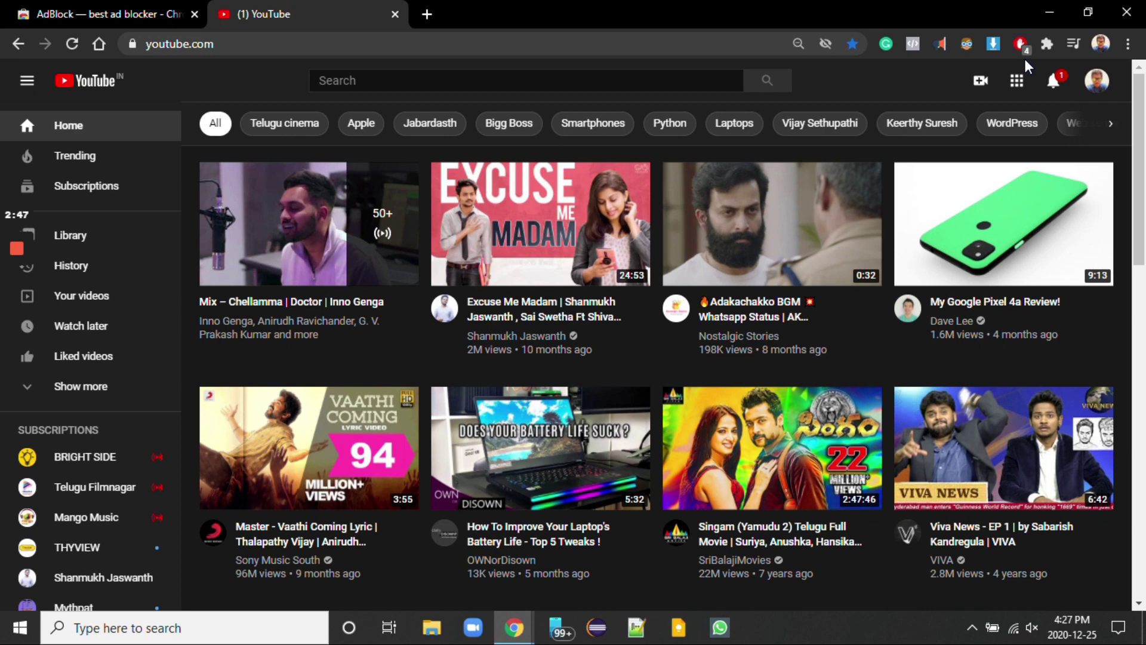
Show AdBlock's popup reporting 4 ads blocked on YouTube home and 5 total
{"action": "left_click", "coordinate": [1022, 46]}
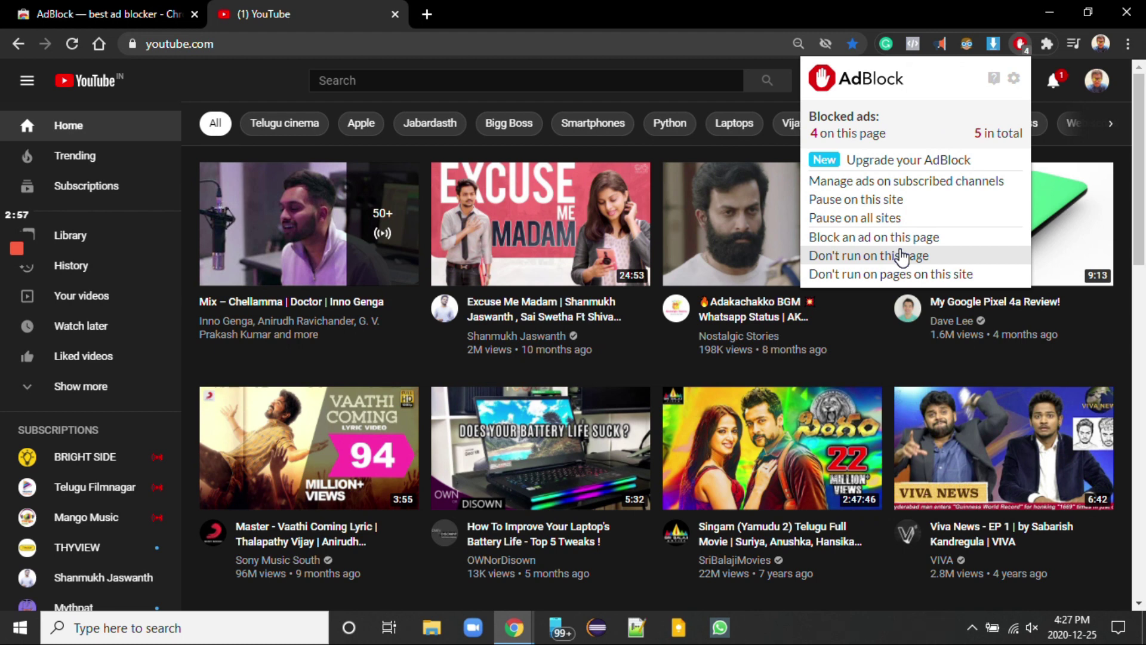
{"action": "mouse_move", "coordinate": [592, 453]}
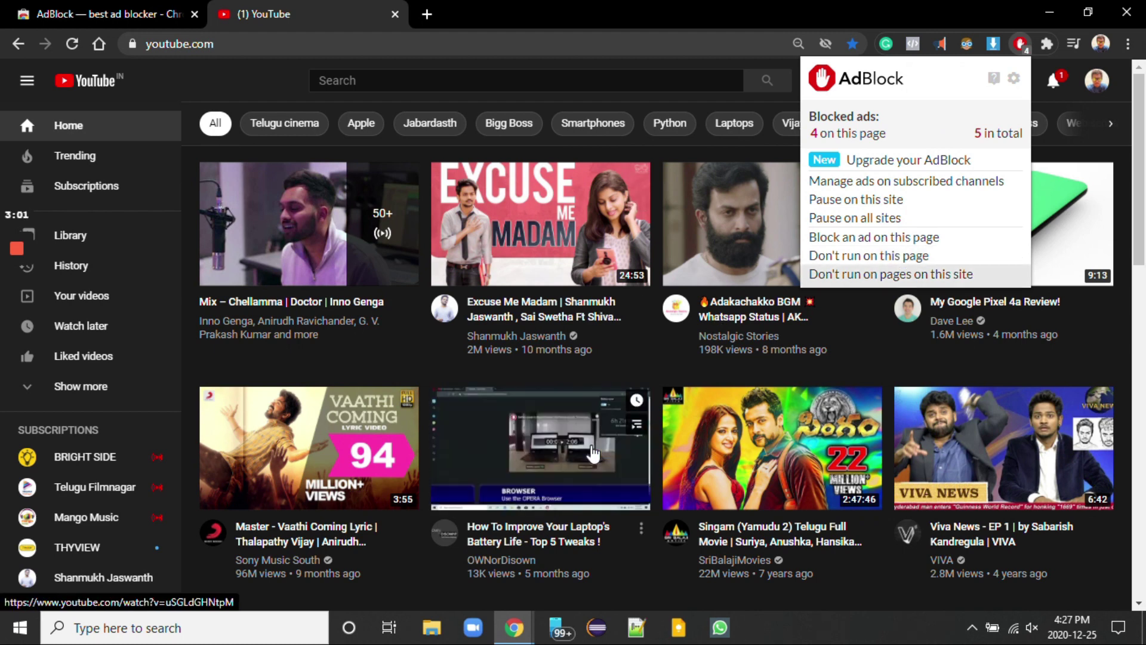
Play the Excuse Me Madam video, skip ahead, and return to the home feed
{"action": "left_click", "coordinate": [513, 226]}
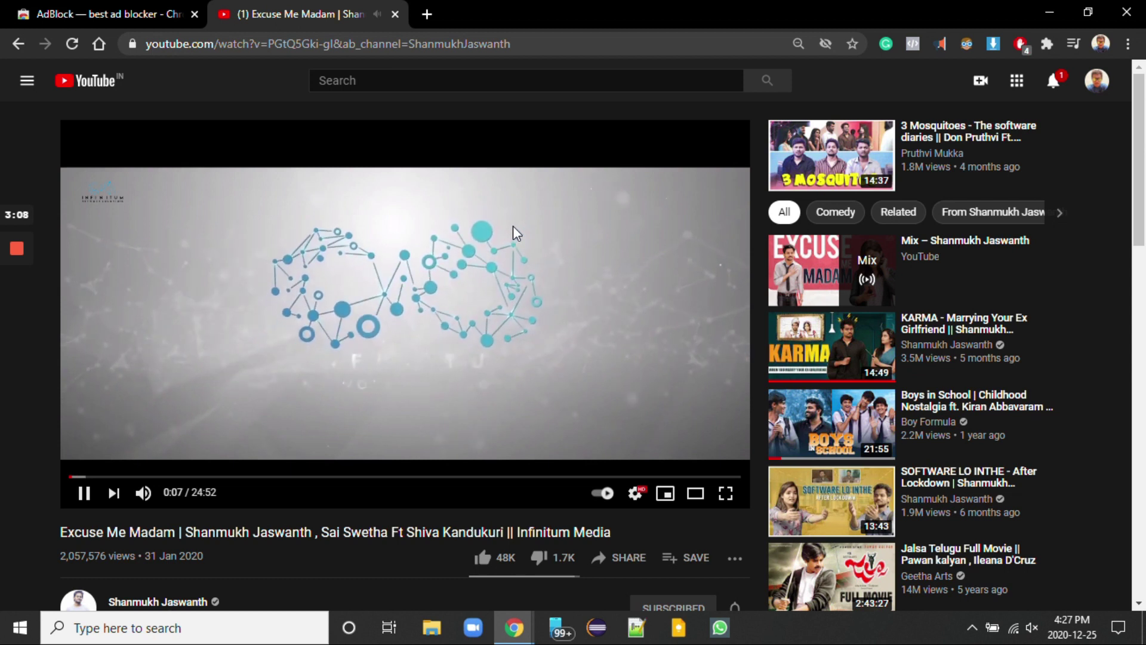
{"action": "key", "text": "l"}
{"action": "key", "text": "l"}
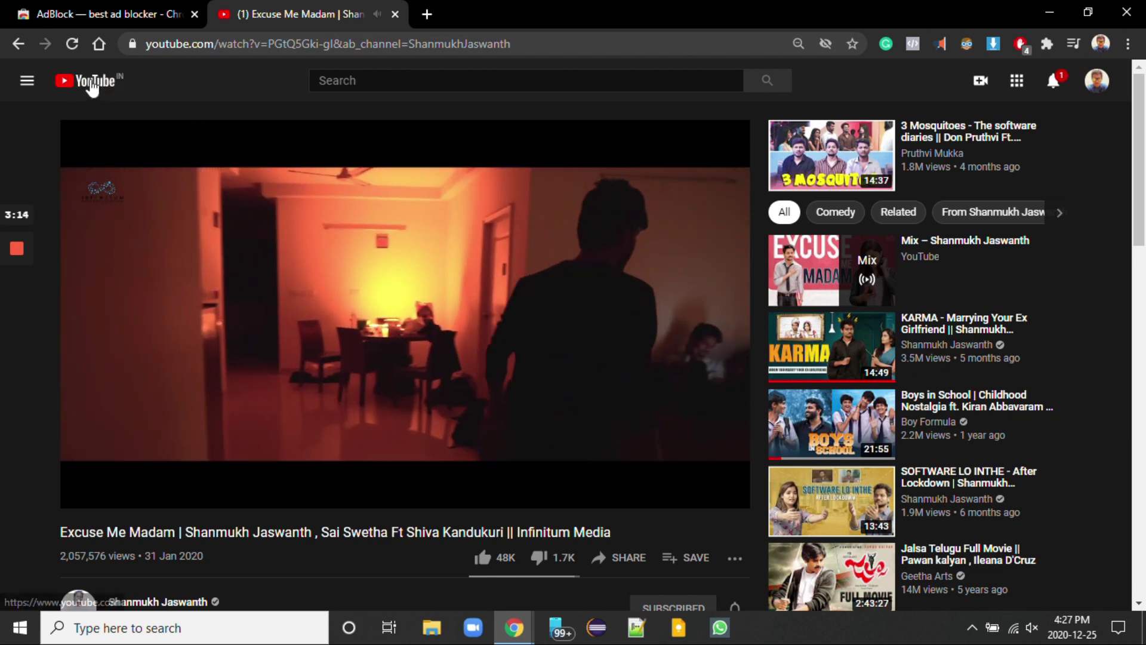
{"action": "left_click", "coordinate": [92, 85]}
{"action": "left_click", "coordinate": [91, 87]}
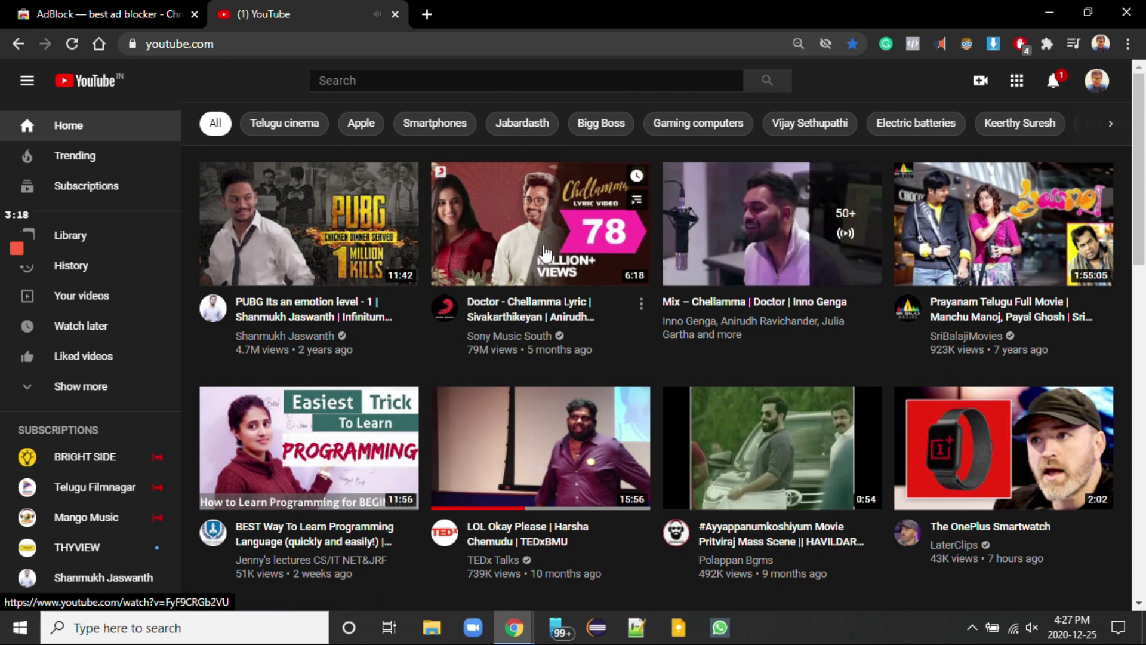
Watch the Doctor Chellamma lyric video, then play the Soorarai Pottru Mix and skip ahead
{"action": "left_click", "coordinate": [537, 251]}
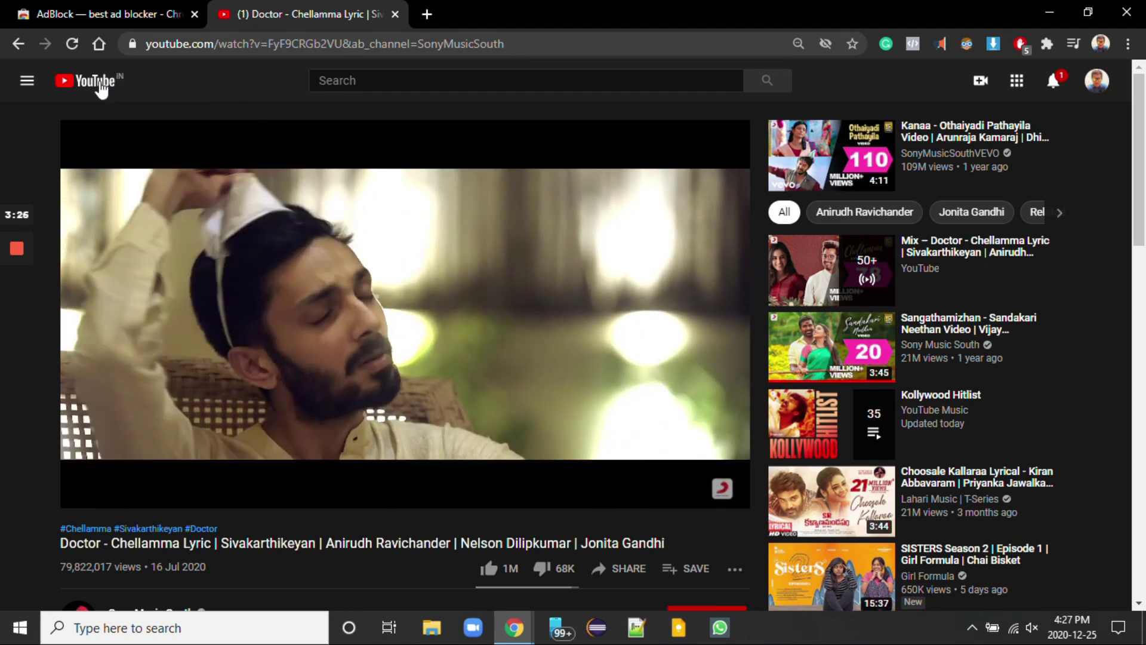
{"action": "left_click", "coordinate": [100, 84]}
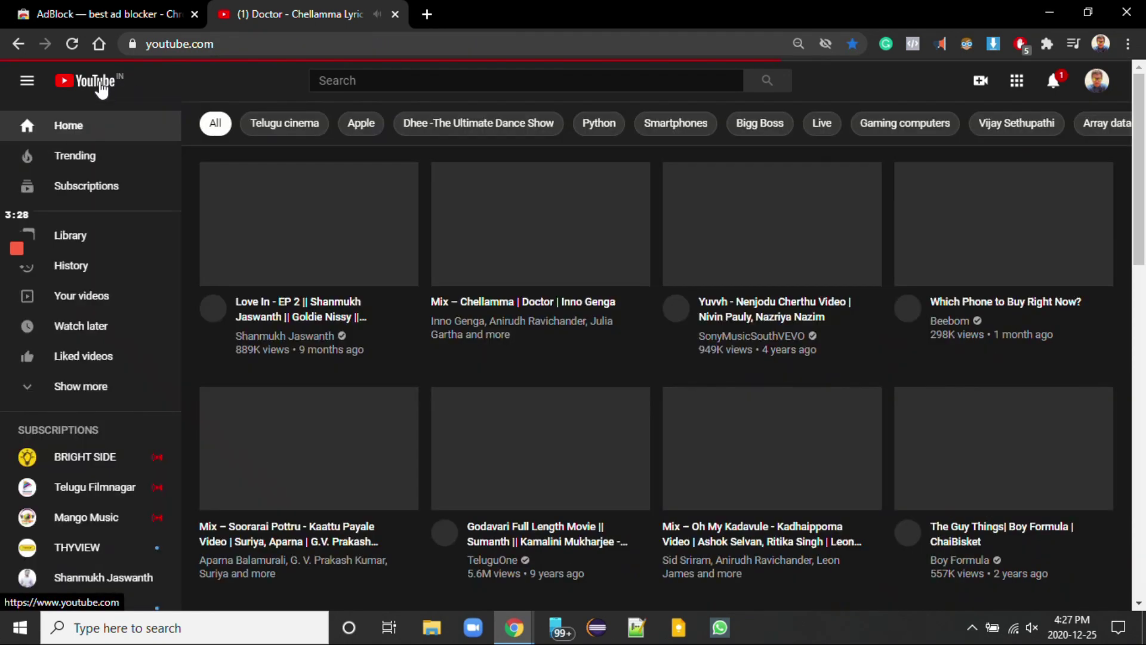
{"action": "scroll", "coordinate": [426, 431], "scroll_direction": "down", "scroll_amount": 1}
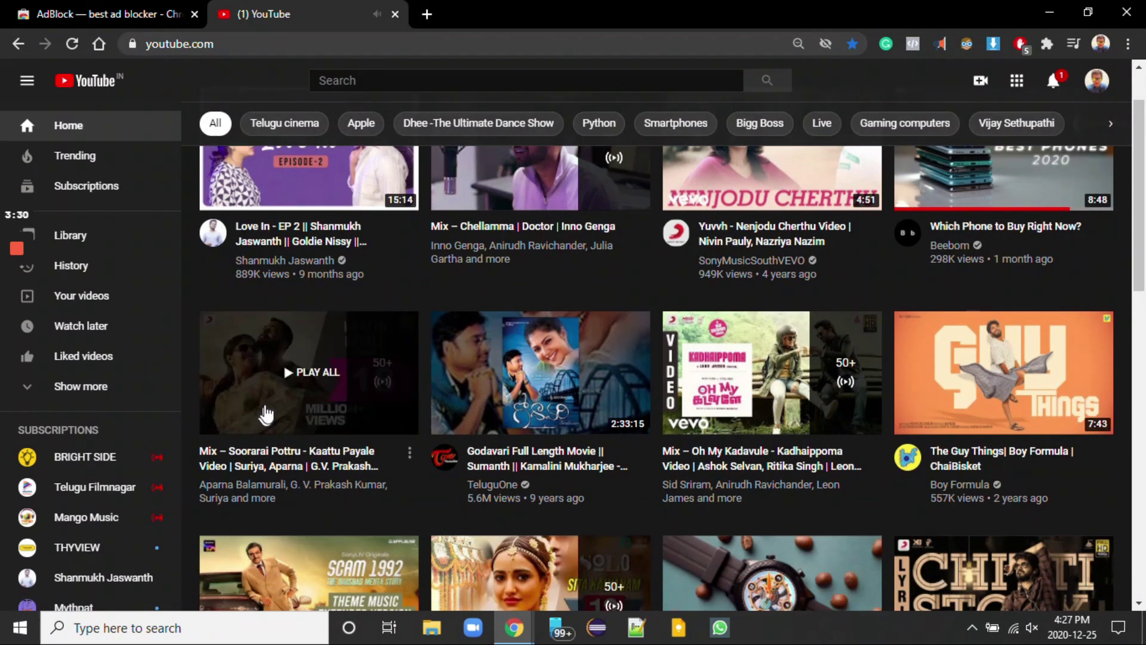
{"action": "left_click", "coordinate": [268, 409]}
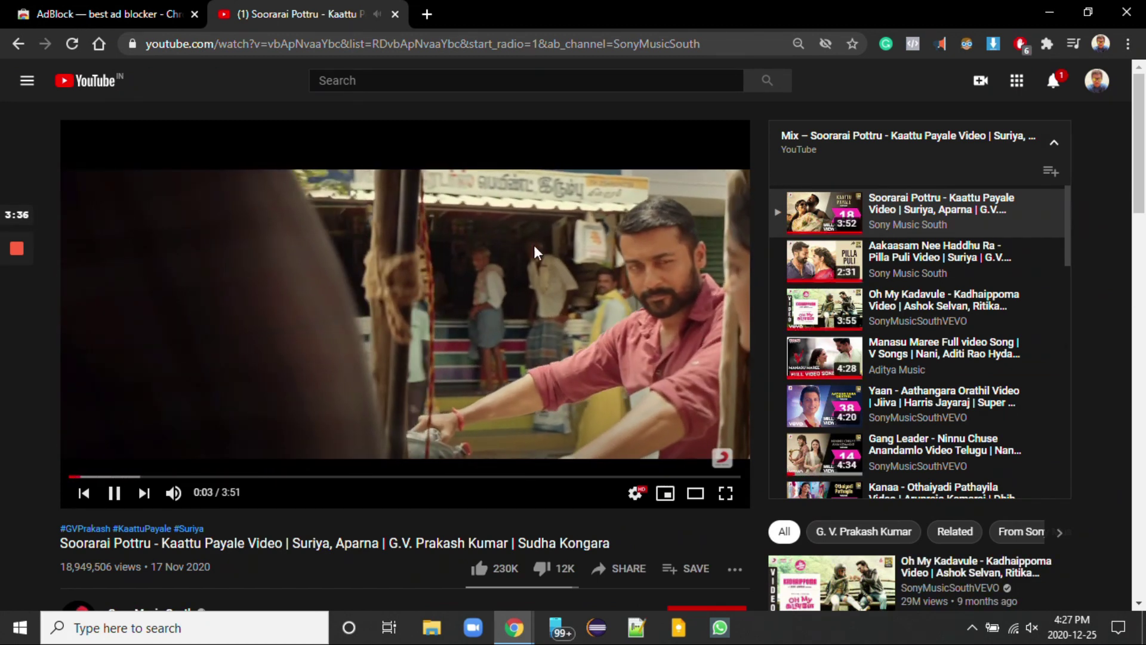
{"action": "scroll", "coordinate": [924, 480], "scroll_direction": "down", "scroll_amount": 4}
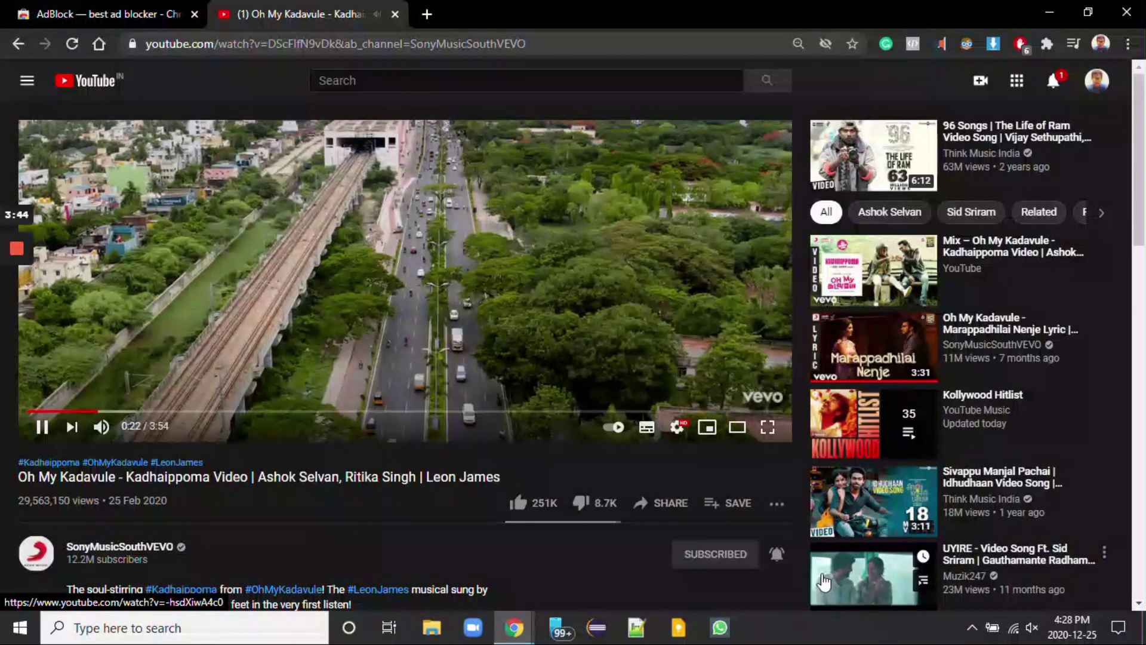
{"action": "key", "text": "Right"}
{"action": "key", "text": "Right"}
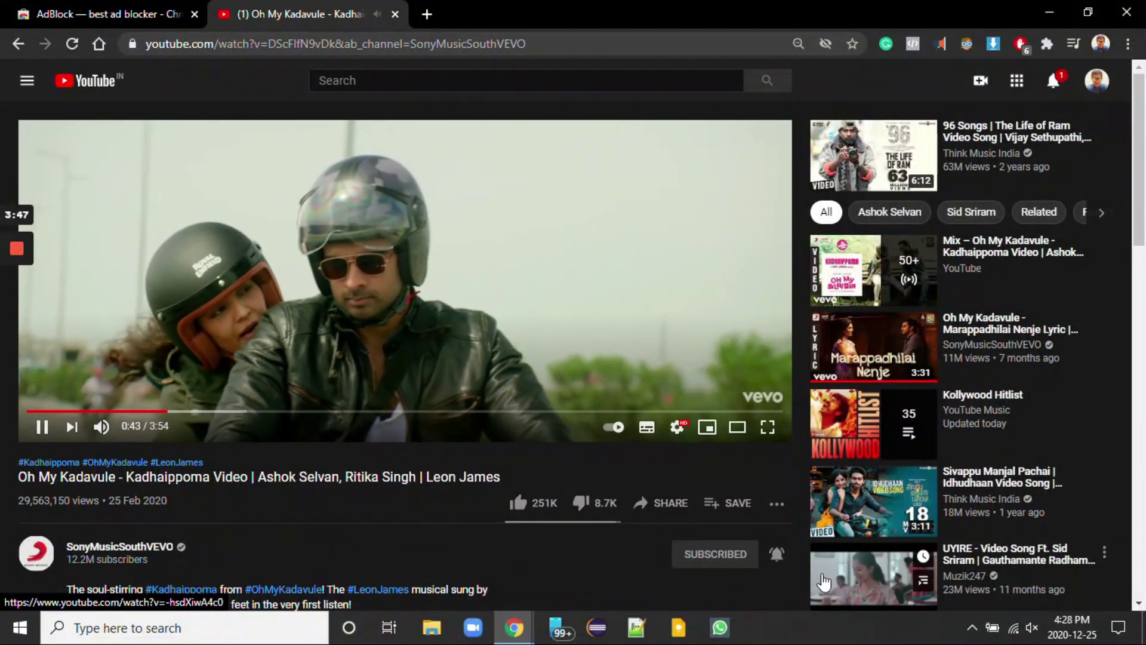
{"action": "key", "text": "Right"}
{"action": "key", "text": "Right"}
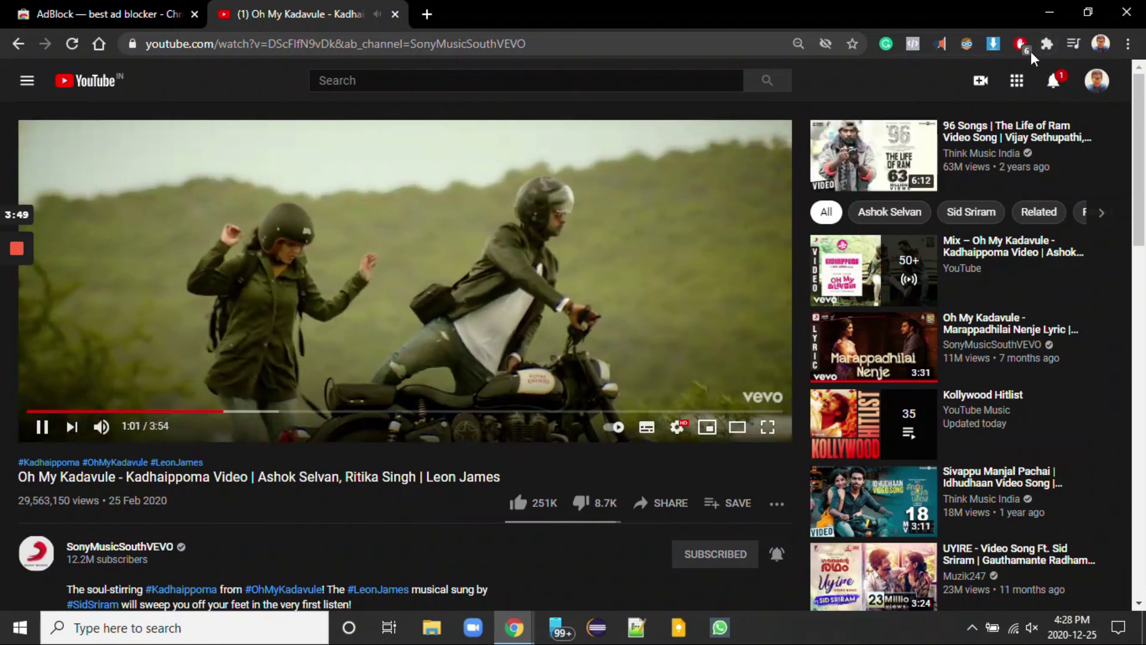
Check AdBlock's blocked count, then play Ey Inge Paaru, skipping ahead through the song
{"action": "left_click", "coordinate": [1022, 47]}
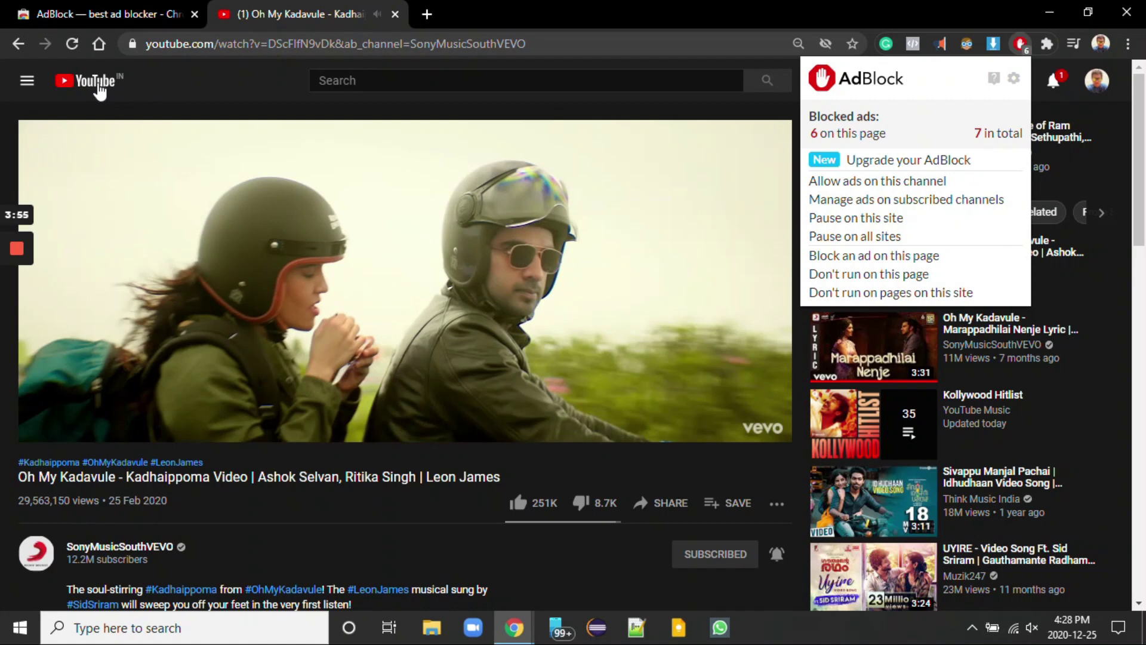
{"action": "left_click", "coordinate": [98, 84]}
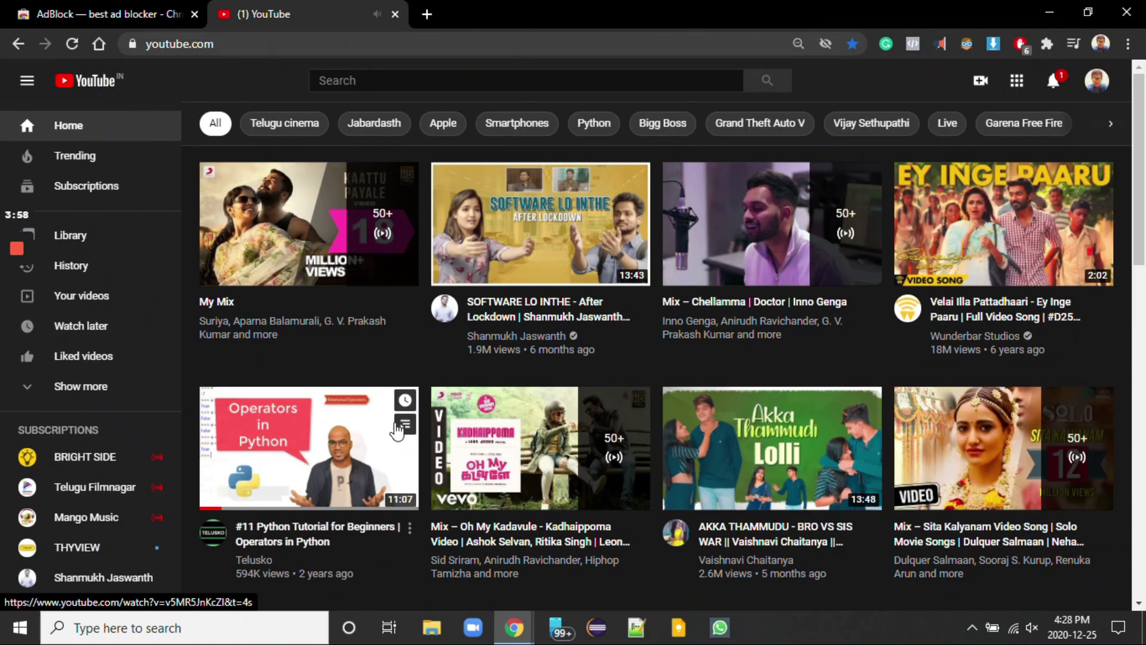
{"action": "scroll", "coordinate": [624, 424], "scroll_direction": "down", "scroll_amount": 1}
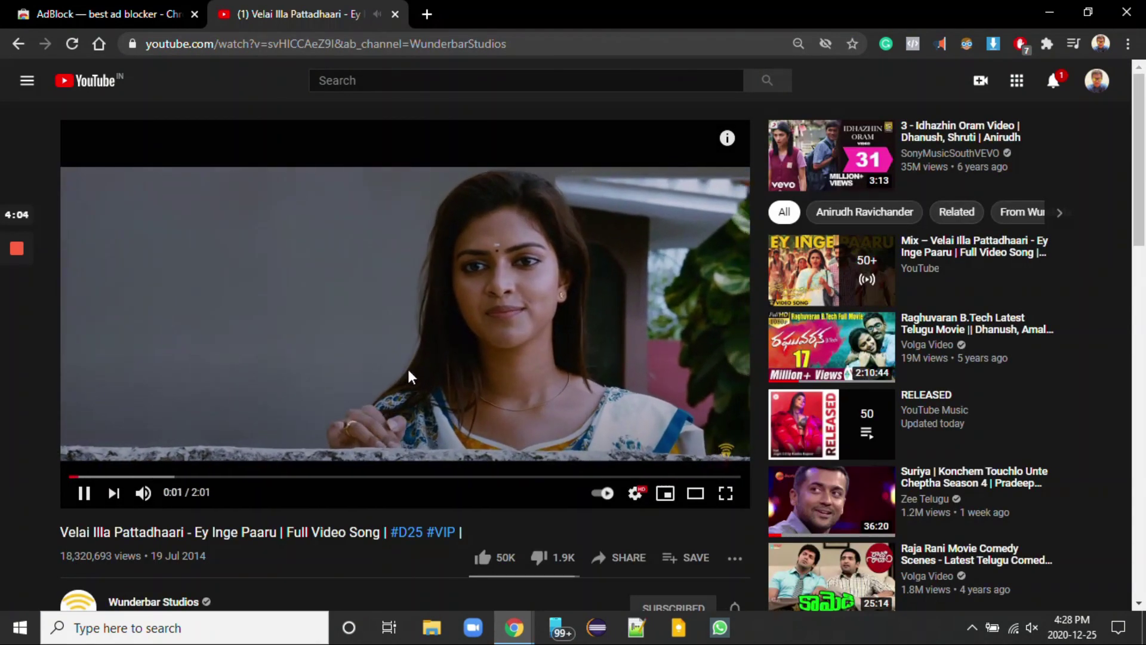
{"action": "key", "text": "Right"}
{"action": "key", "text": "Right"}
{"action": "key", "text": "Right"}
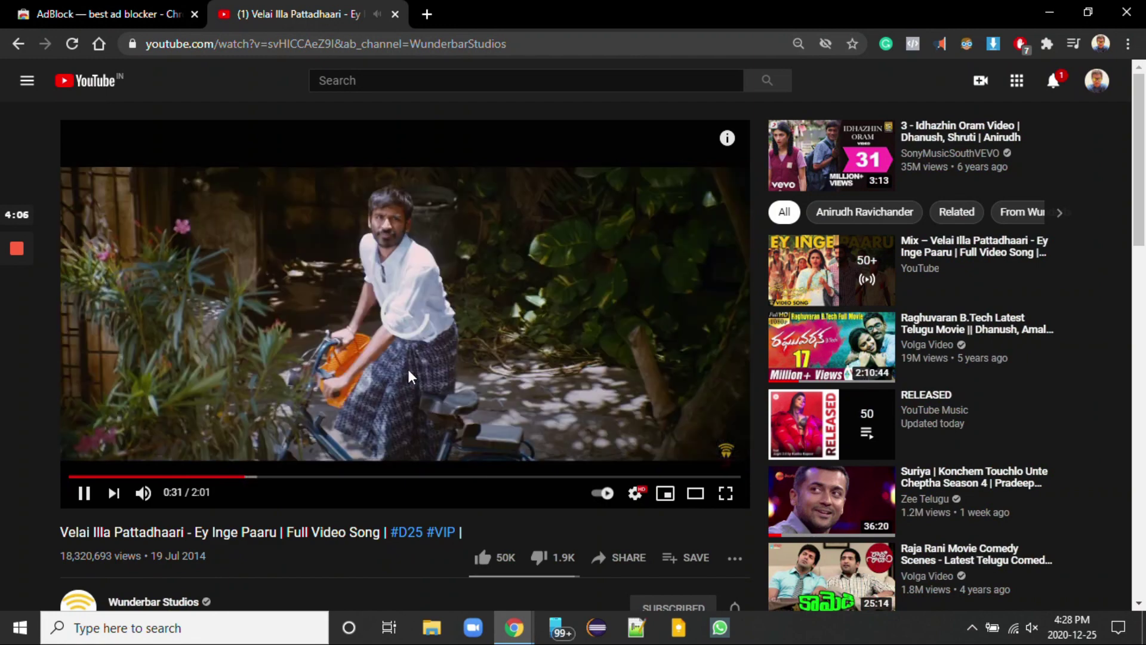
{"action": "key", "text": "Right"}
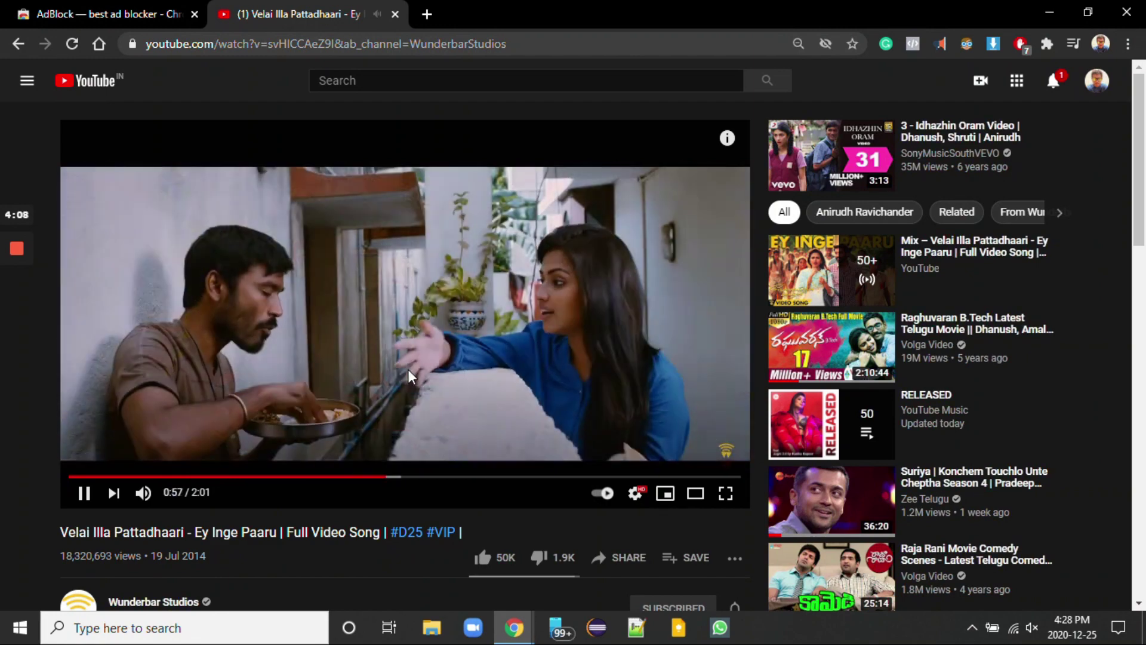
{"action": "key", "text": "Right"}
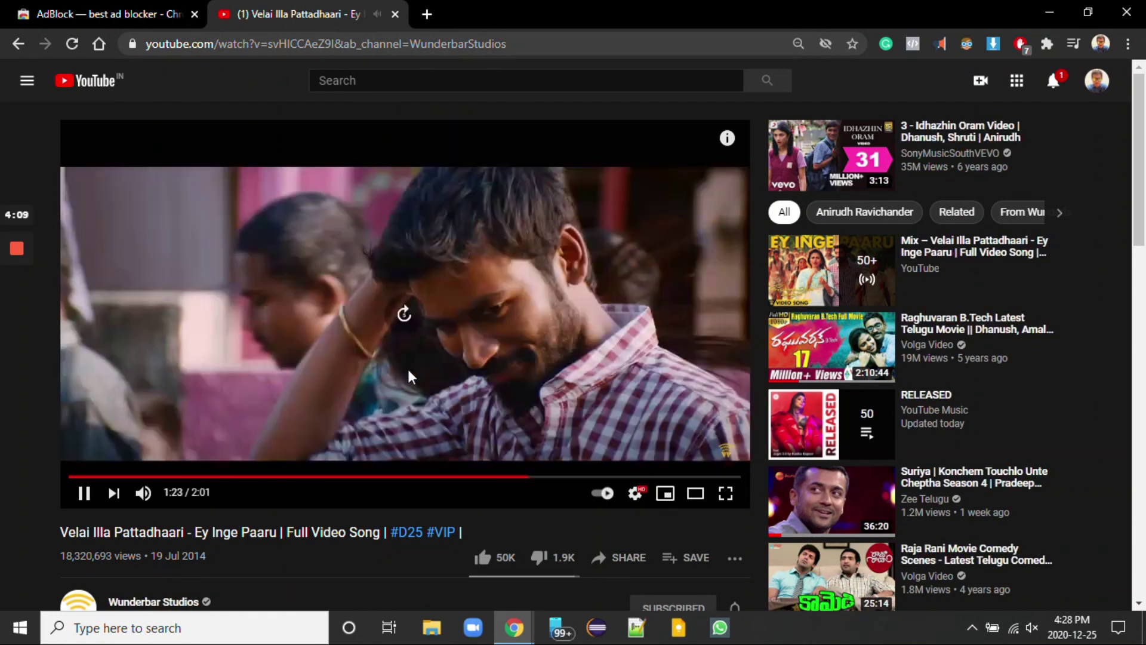
{"action": "key", "text": "Right"}
{"action": "key", "text": "Right"}
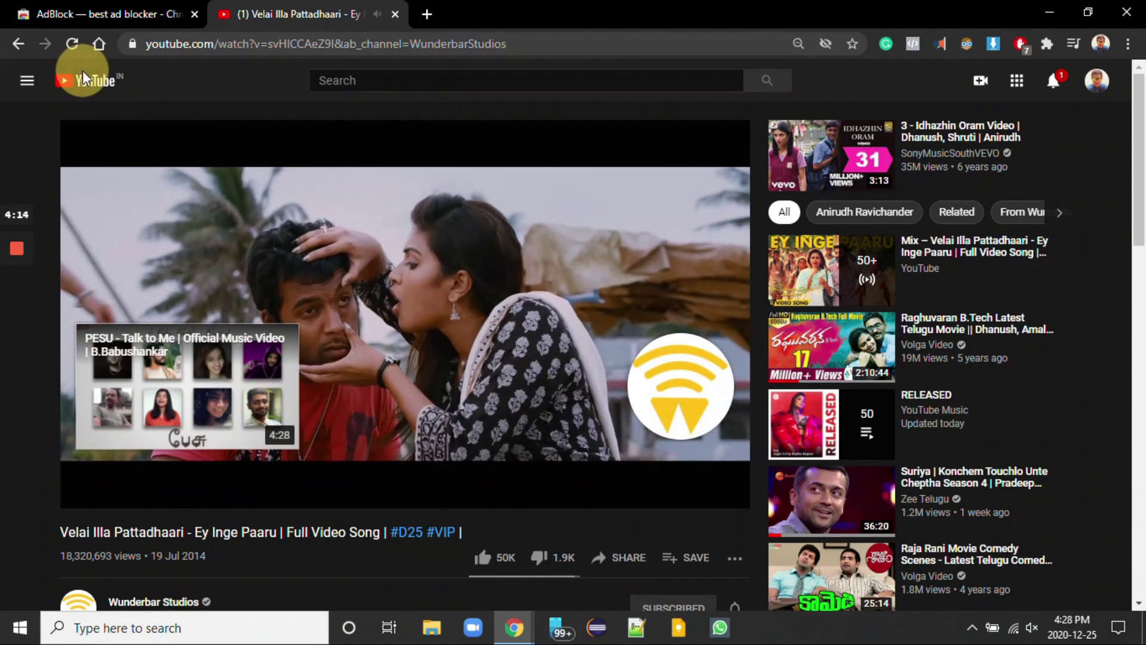
Open the Google Pixel Buds Review and skip it forward to about 8:36
{"action": "left_click", "coordinate": [84, 87]}
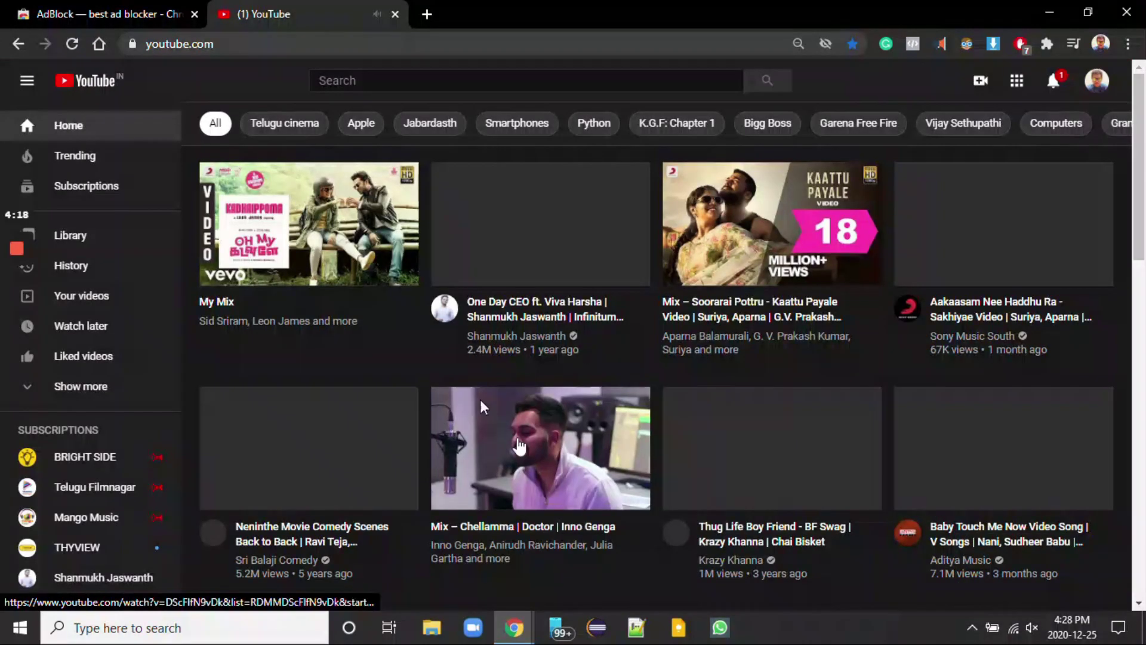
{"action": "scroll", "coordinate": [538, 480], "scroll_direction": "down", "scroll_amount": 8}
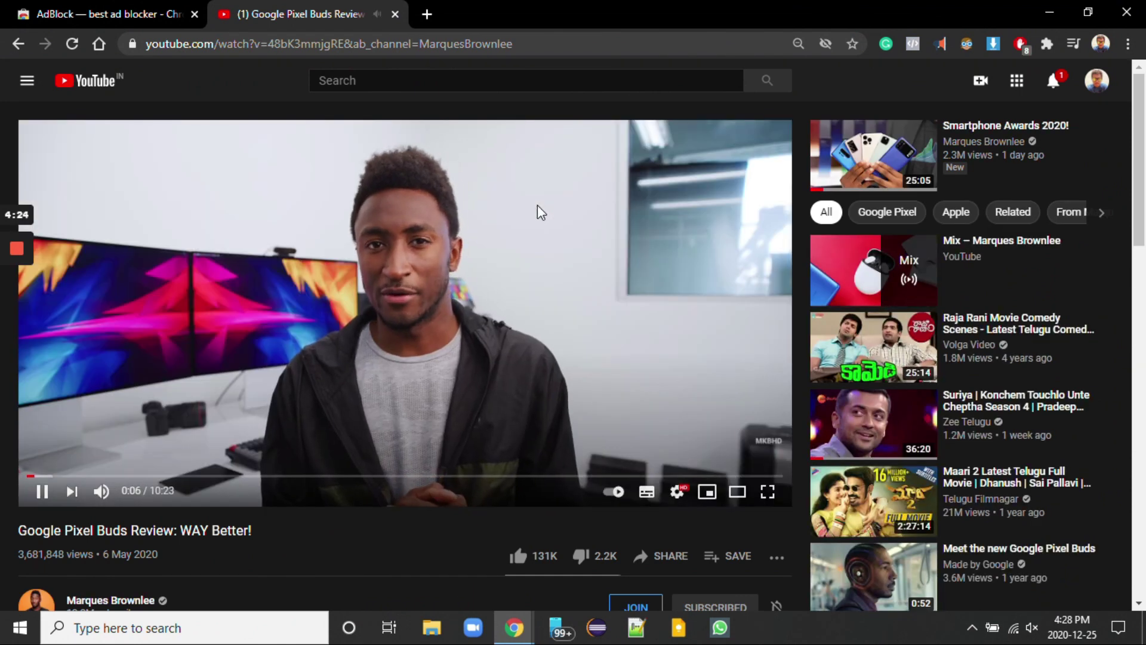
{"action": "key", "text": "Right"}
{"action": "key", "text": "Right"}
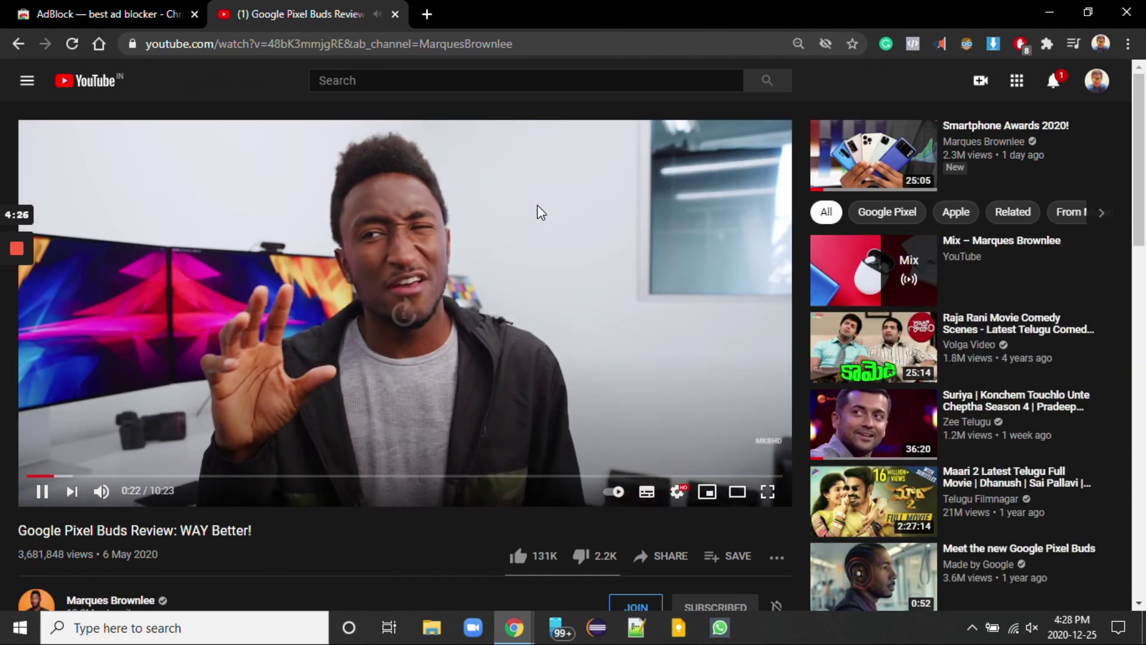
{"action": "key", "text": "Right"}
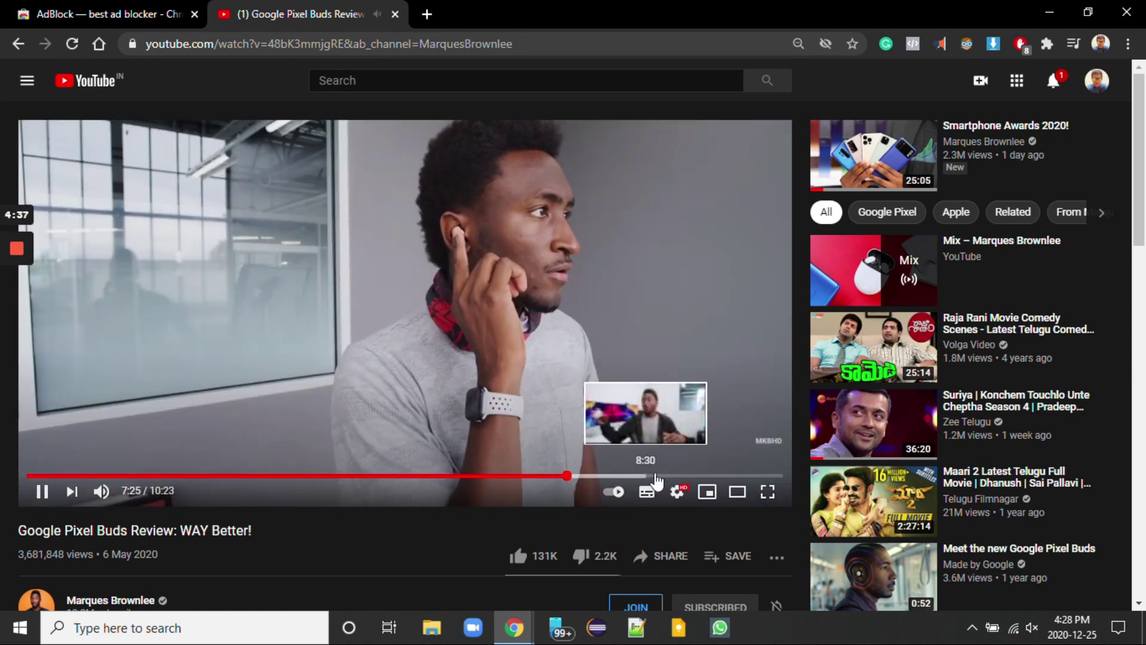
{"action": "left_click", "coordinate": [655, 476]}
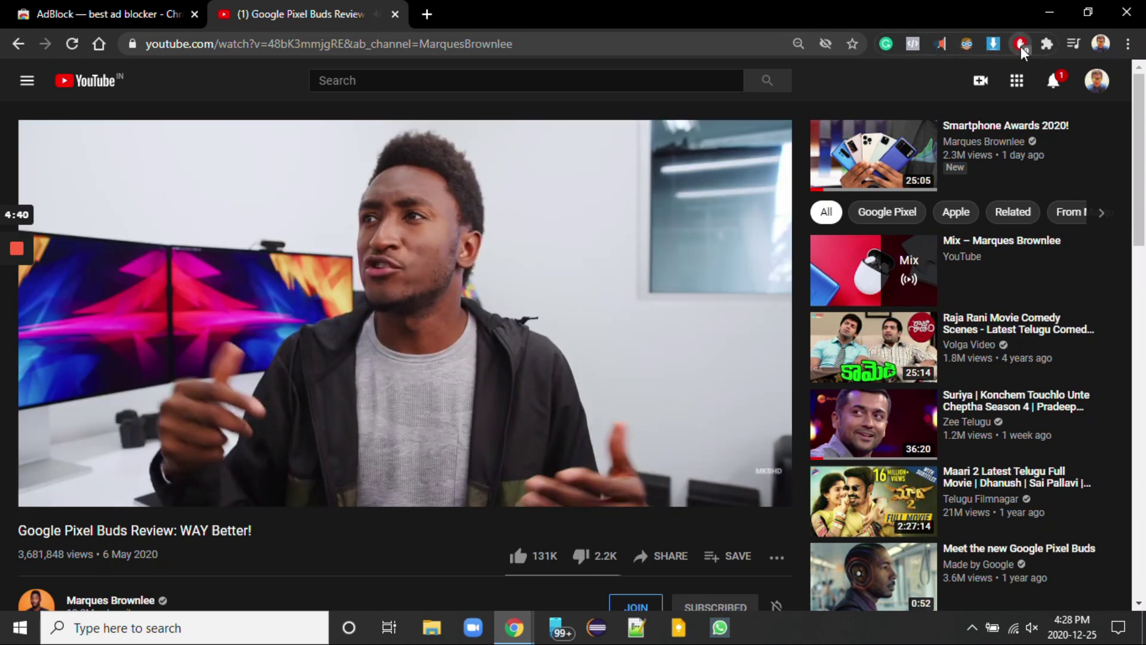
Confirm AdBlock shows 9 ads blocked on the review and 10 overall, then go home
{"action": "left_click", "coordinate": [1020, 45]}
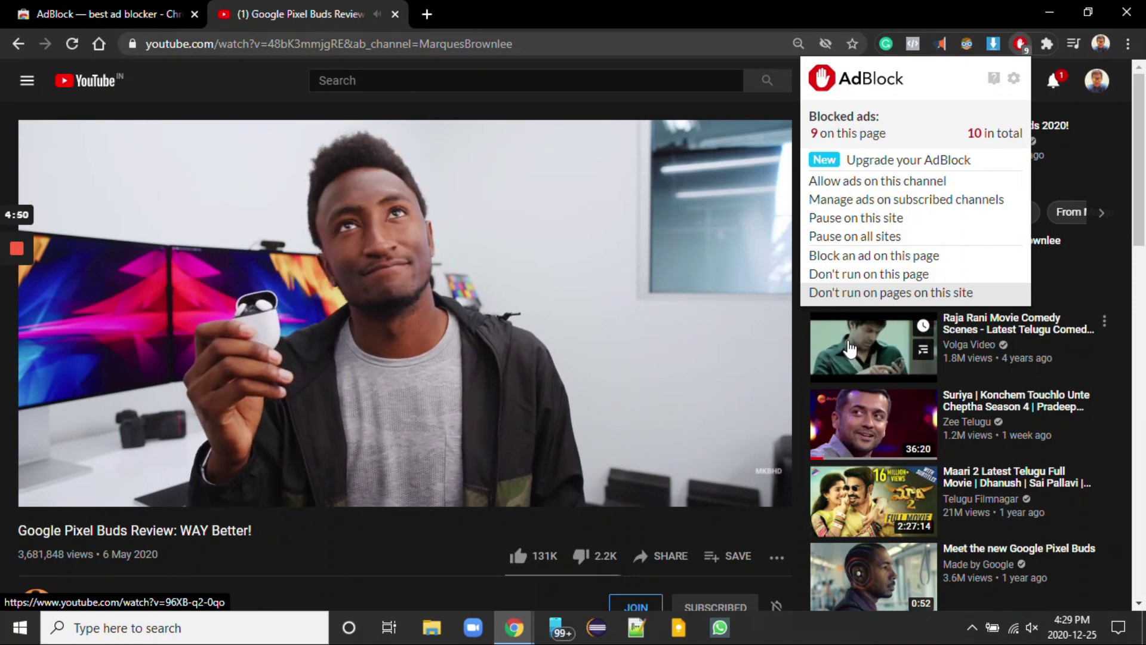
{"action": "left_click", "coordinate": [82, 96]}
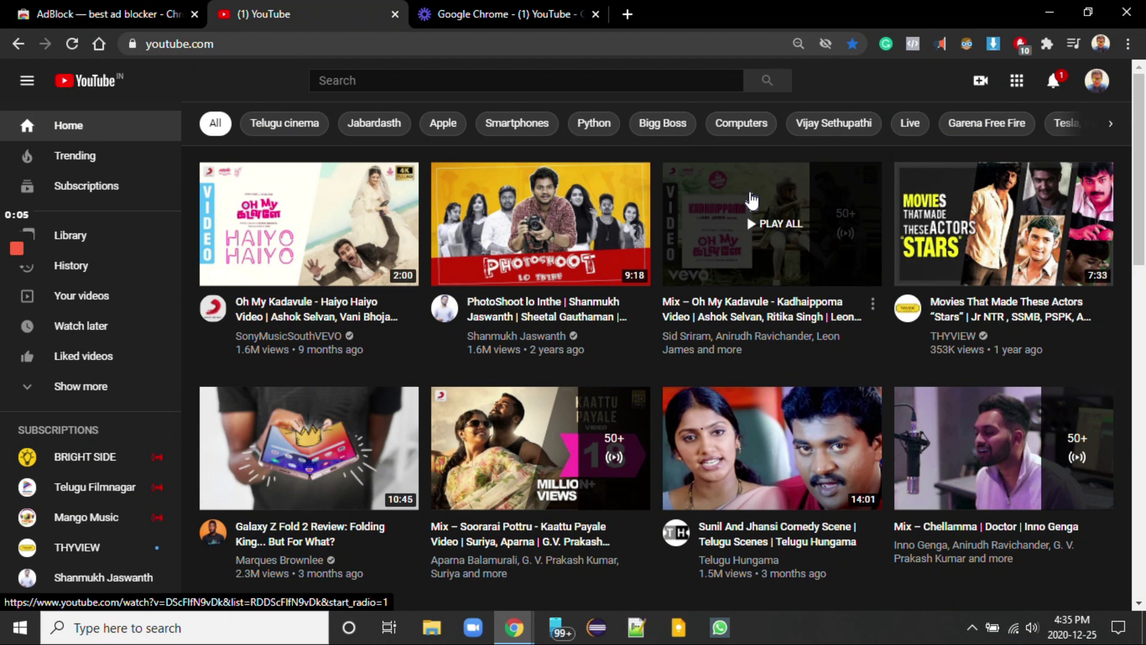
{"action": "left_click", "coordinate": [8, 7]}
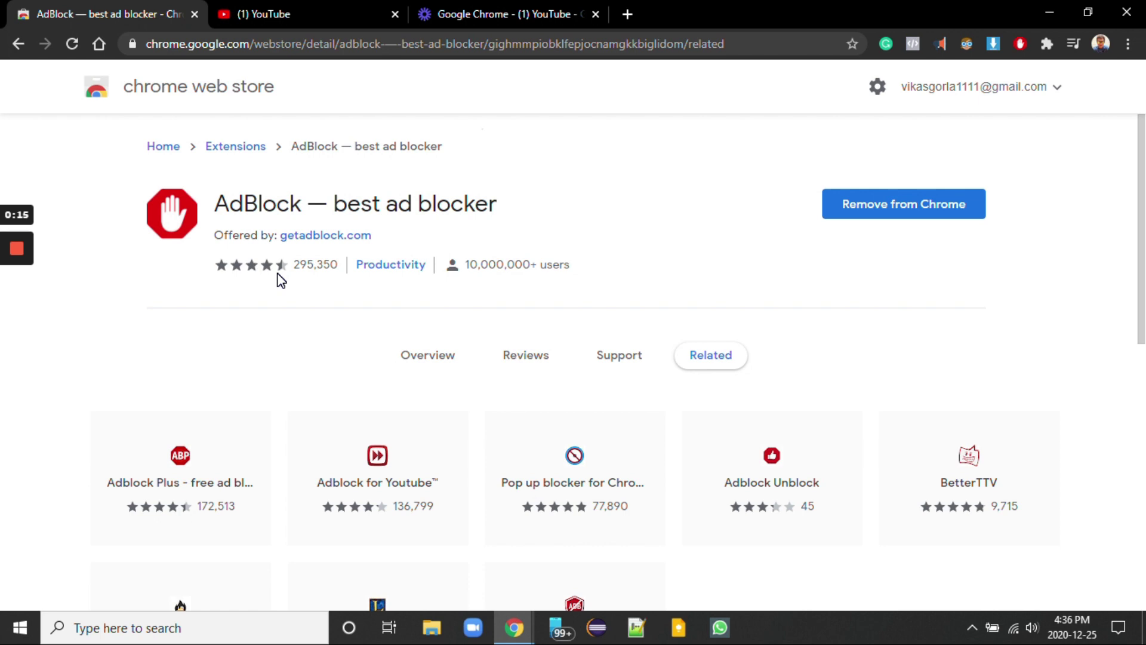
{"action": "left_click", "coordinate": [238, 9]}
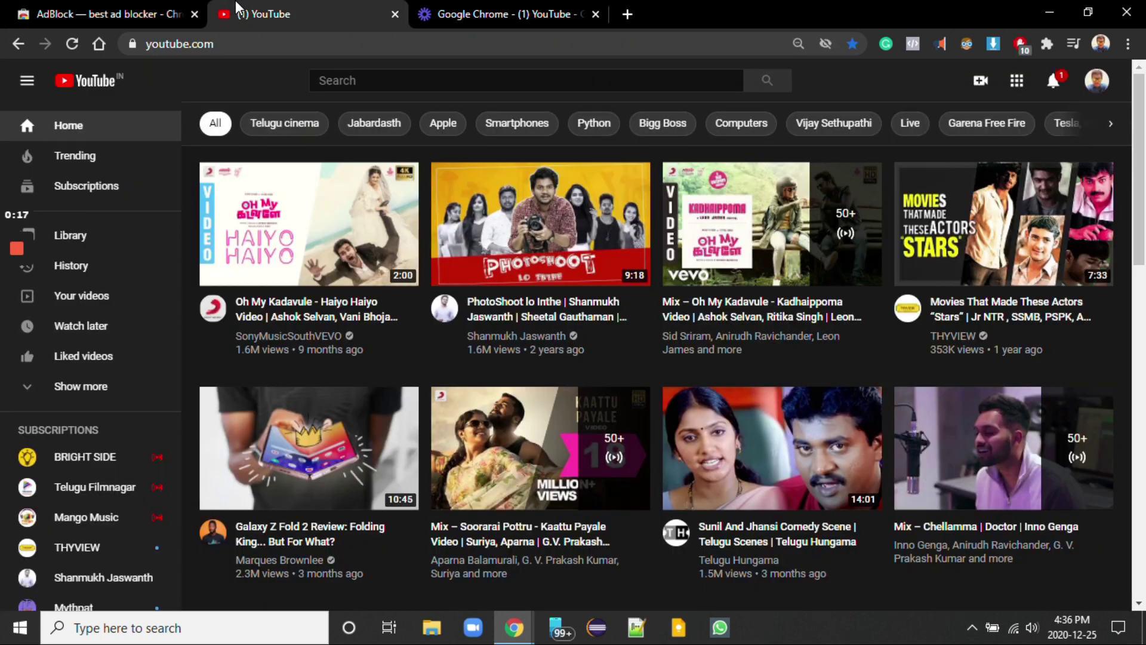